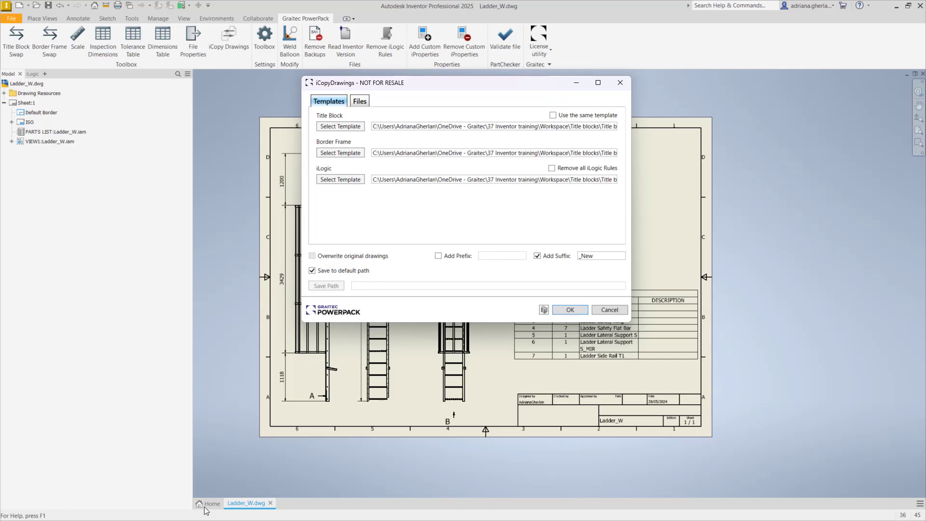
Close the iCopy Drawings dialog in the Ladder_W drawing and restart iCopy Drawings from the Home page.
left_click(609, 310)
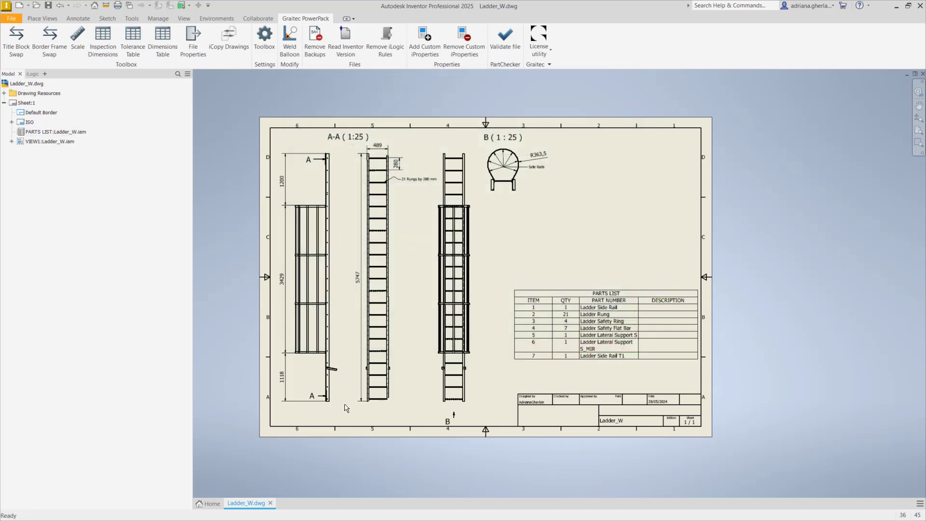
left_click(208, 504)
left_click(109, 18)
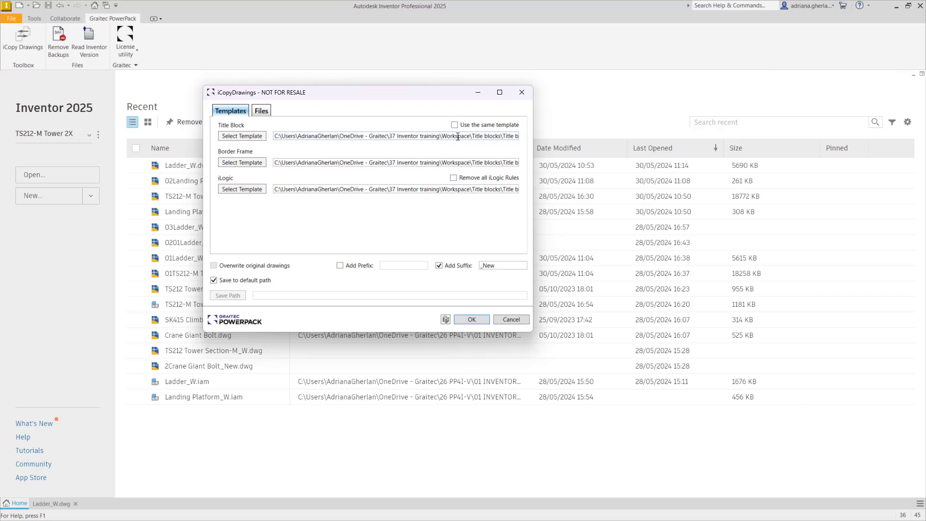
Set the copy to remove all iLogic rules and to use the same template for the title block and border frame.
left_click(454, 178)
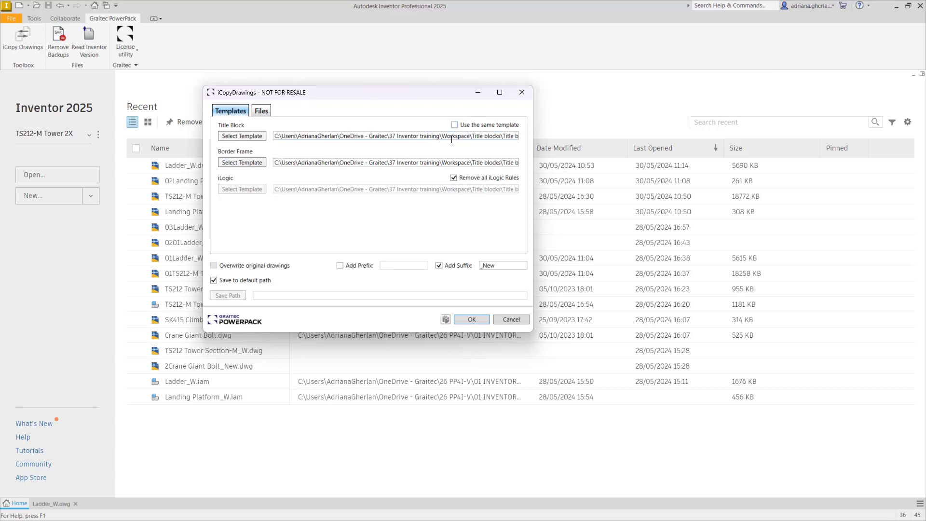
left_click(454, 125)
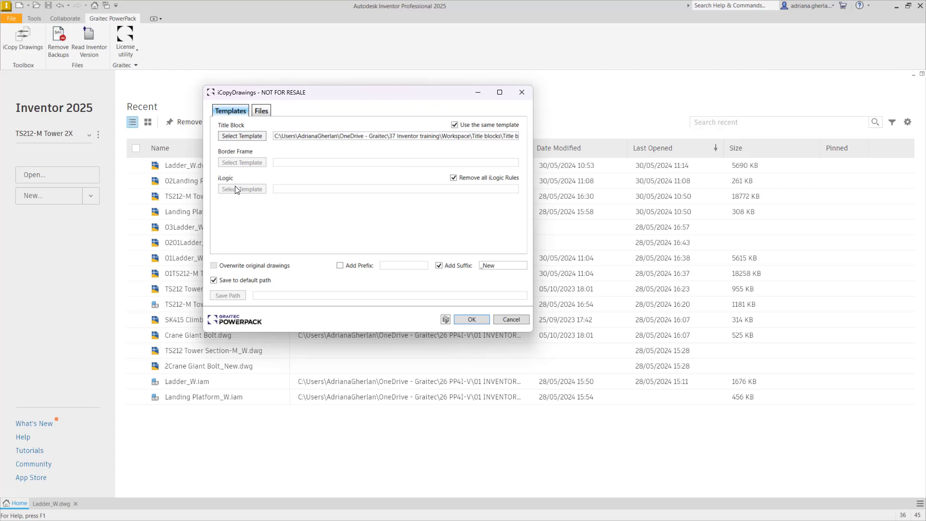
left_click(453, 179)
left_click(454, 179)
Save the copied drawings to the default path with the prefix 01 and the suffix _New.
left_click(214, 280)
left_click(439, 265)
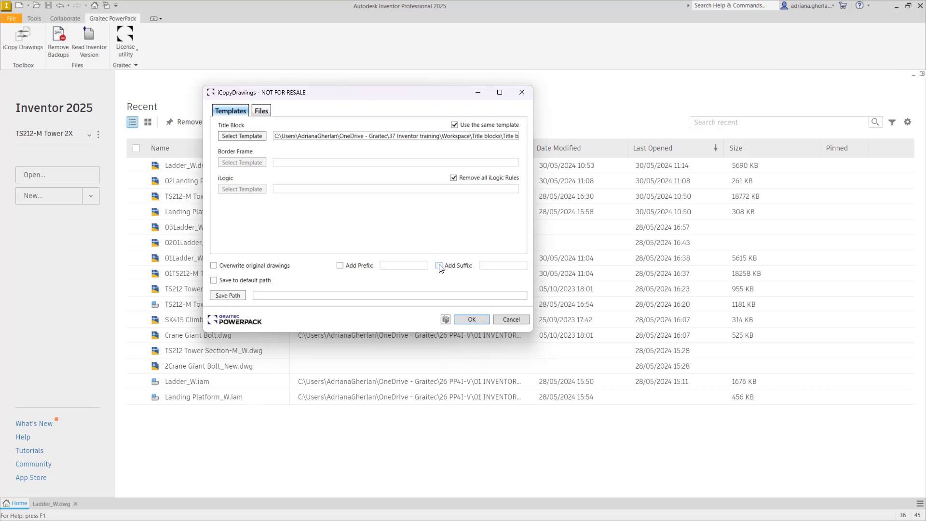
left_click(214, 280)
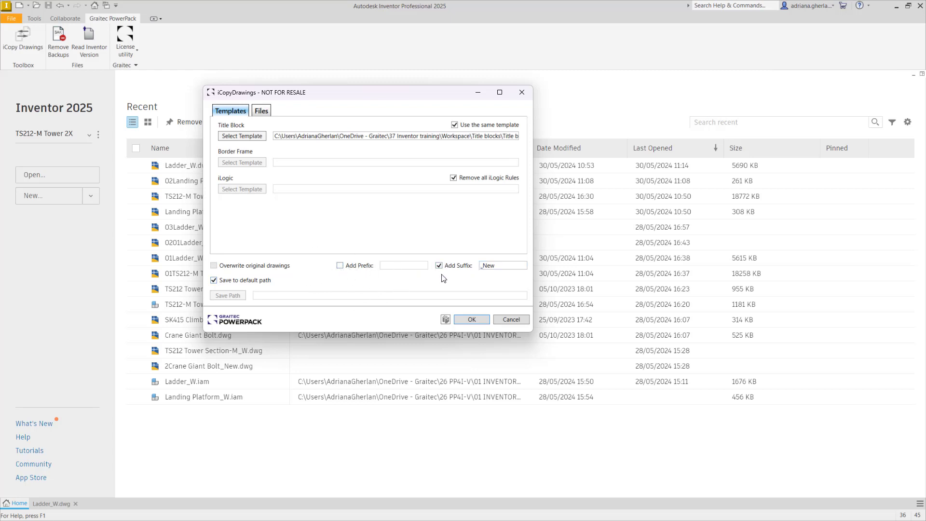
left_click(349, 270)
left_click(407, 269)
type("01")
Choose Title block template .dwg from the Title blocks folder as the title block template, showing all file types.
left_click(223, 138)
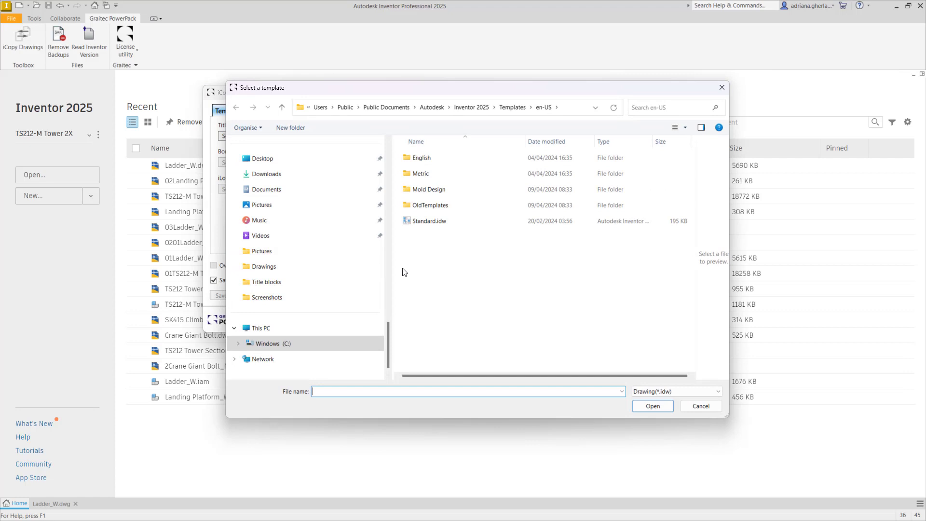
left_click(284, 283)
double_click(428, 157)
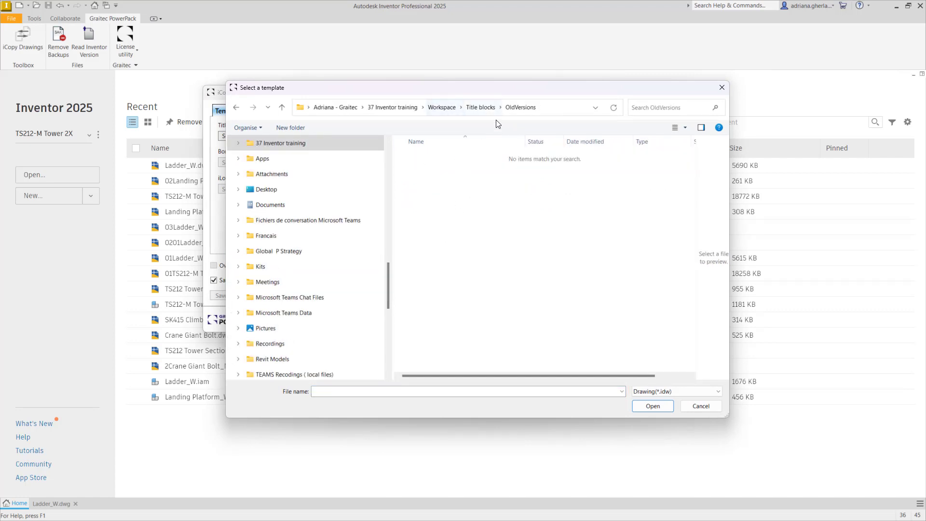
left_click(480, 107)
left_click(676, 391)
left_click(659, 412)
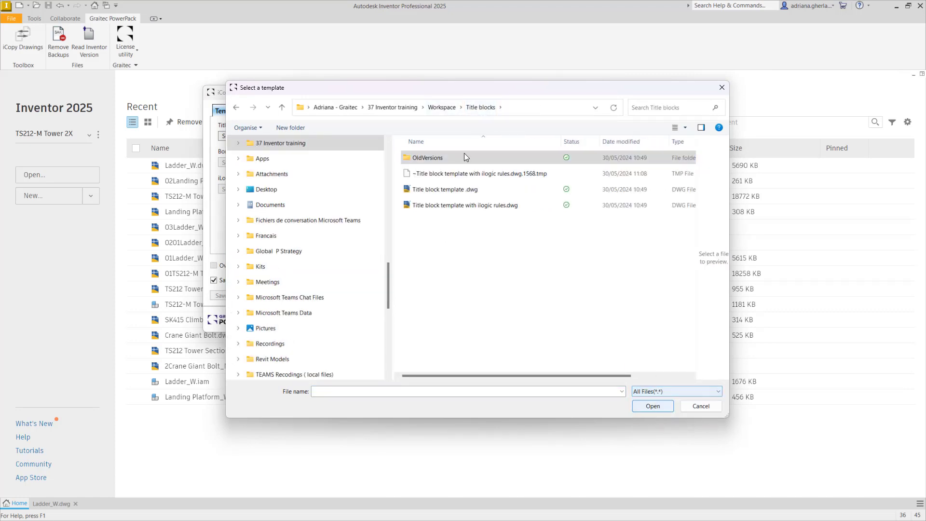
left_click(444, 194)
left_click(647, 408)
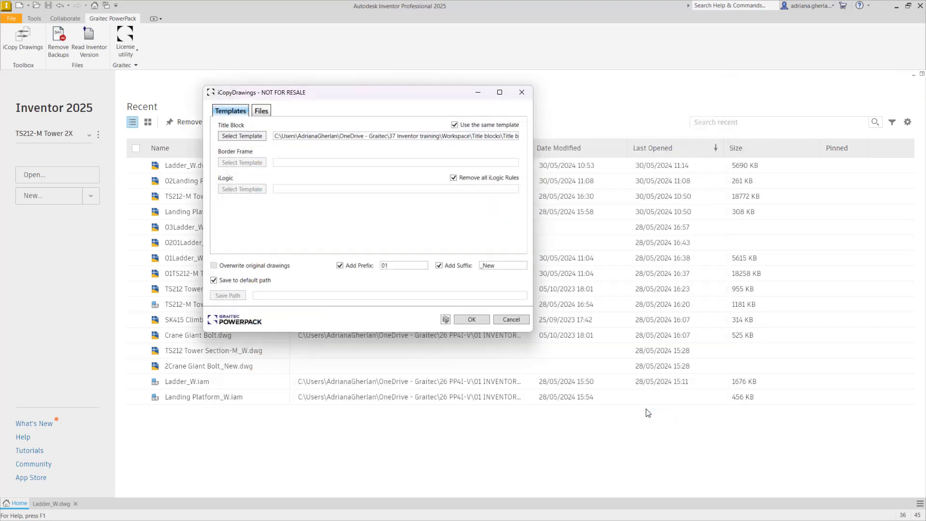
Find all drawings to process in the folder "TowerCrane Section do not share , ok presentations" under 26 PP4I-V, 01 INVENTOR, 06 Models.
left_click(260, 111)
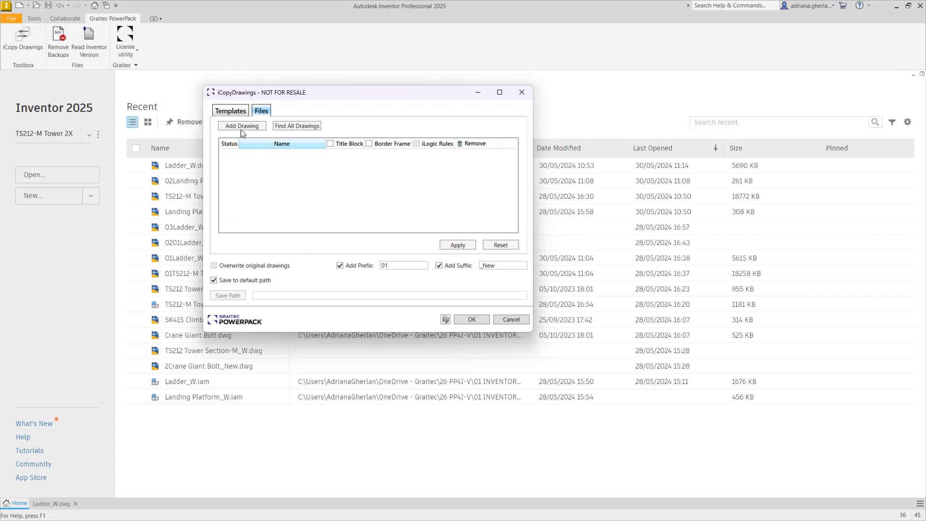
left_click(227, 127)
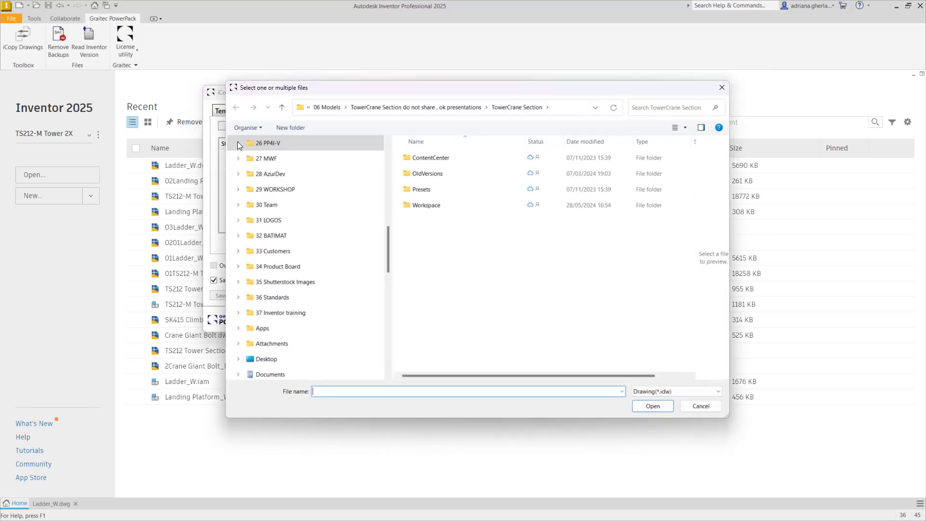
left_click(706, 409)
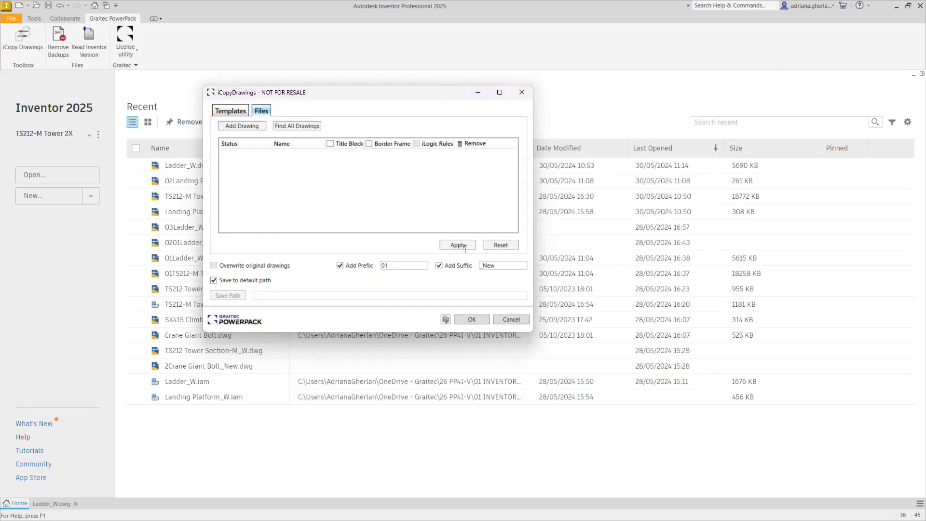
left_click(284, 128)
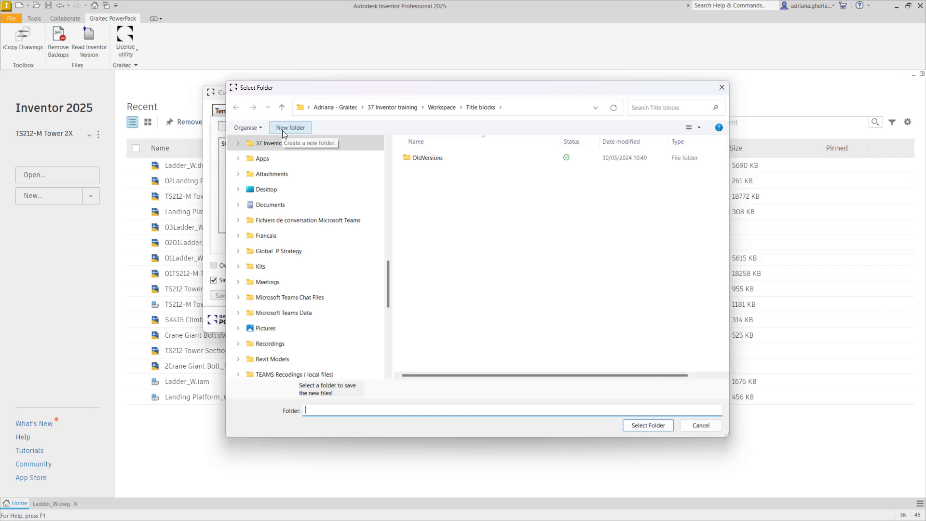
scroll(296, 240, "up", 6)
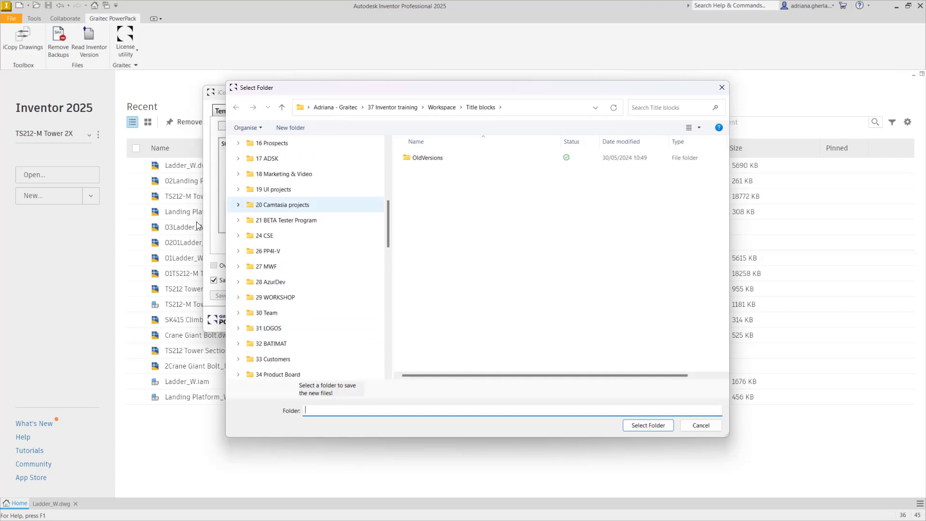
left_click(309, 251)
left_click(429, 174)
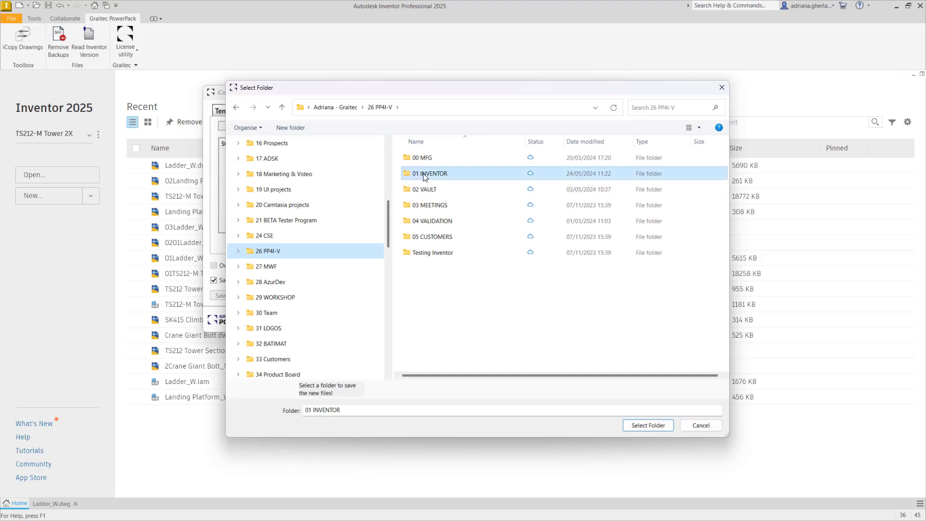
double_click(428, 174)
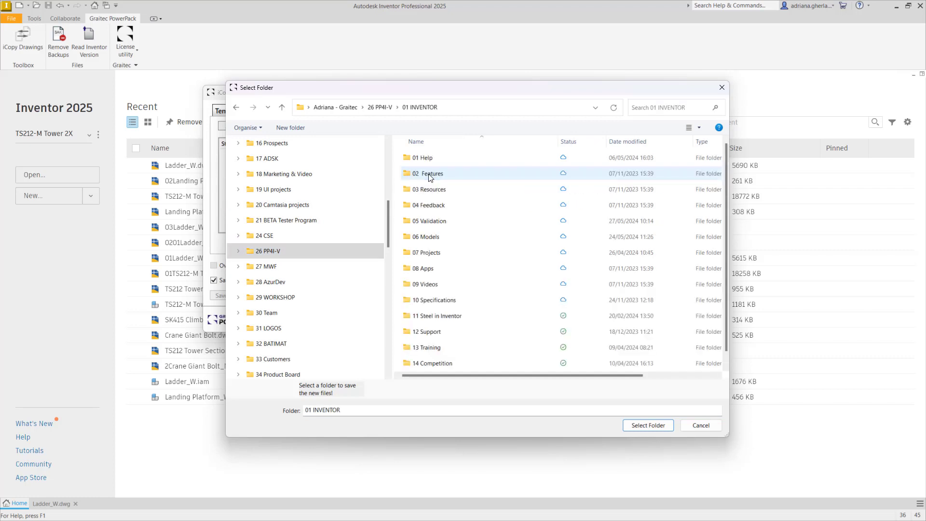
left_click(430, 237)
double_click(430, 237)
left_click(429, 269)
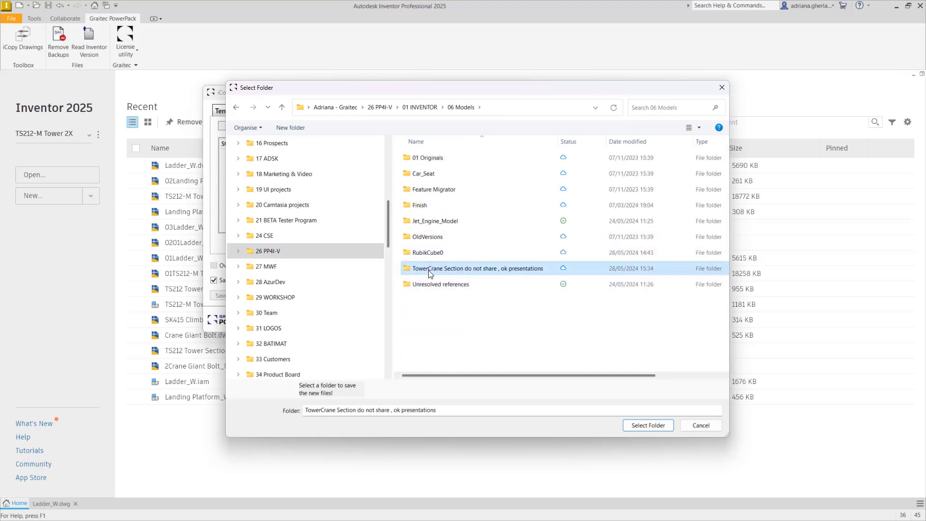
left_click(651, 429)
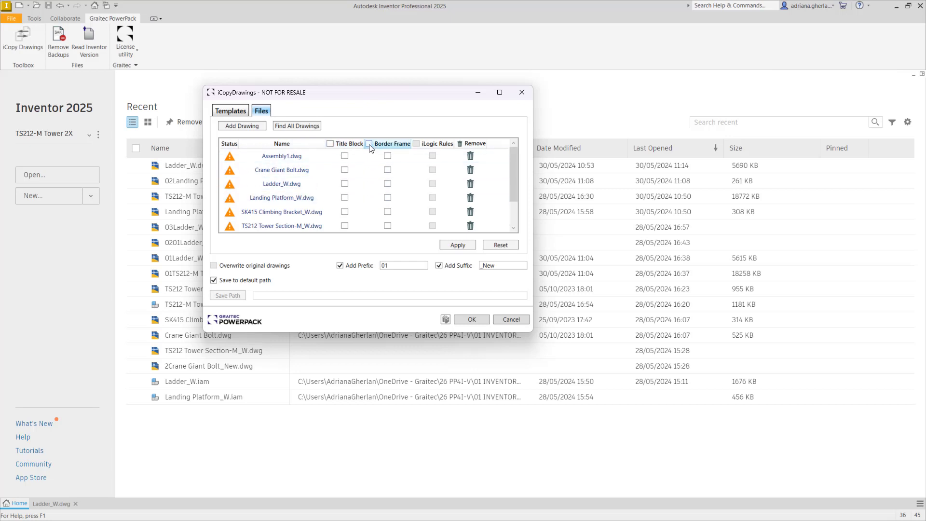
Remove Assembly1.dwg, Crane Giant Bolt.dwg and SK415 Climbing Bracket_W.dwg from the list of drawings to process.
scroll(253, 181, "down", 1)
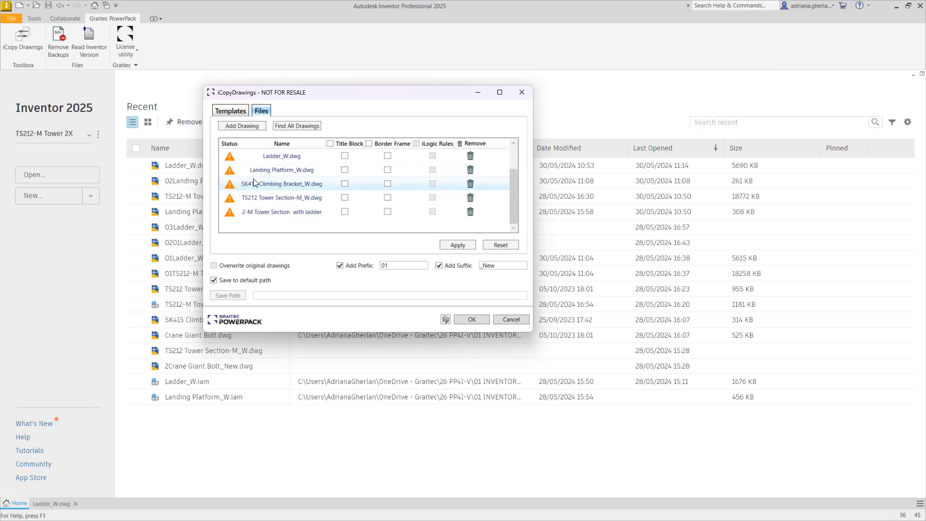
scroll(264, 215, "up", 1)
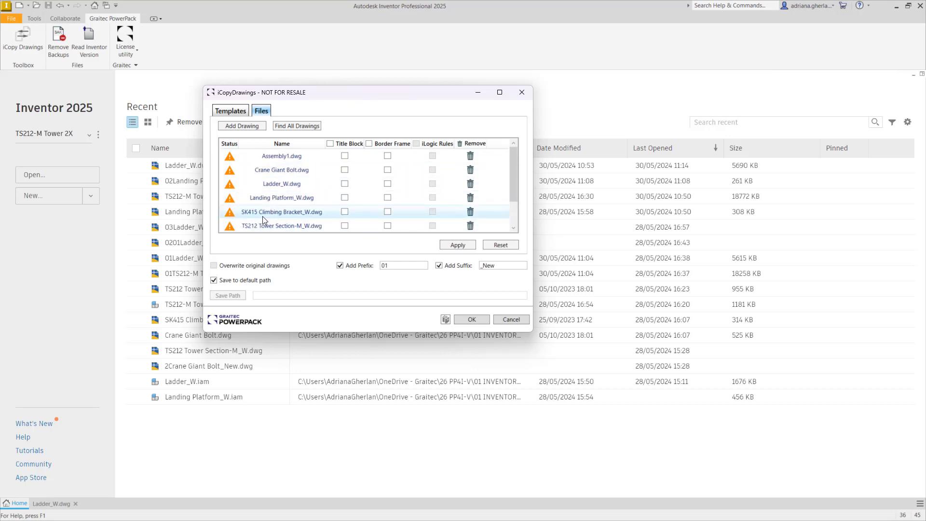
left_click(470, 156)
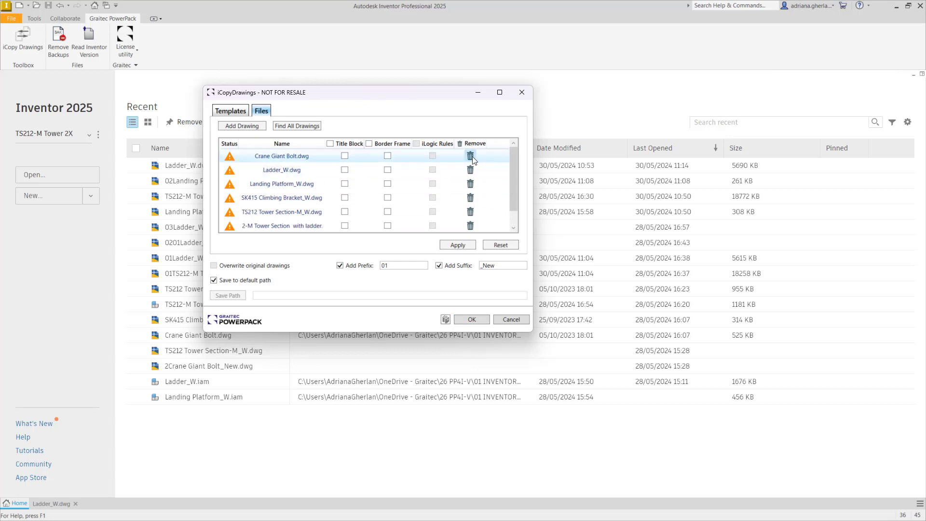
left_click(470, 155)
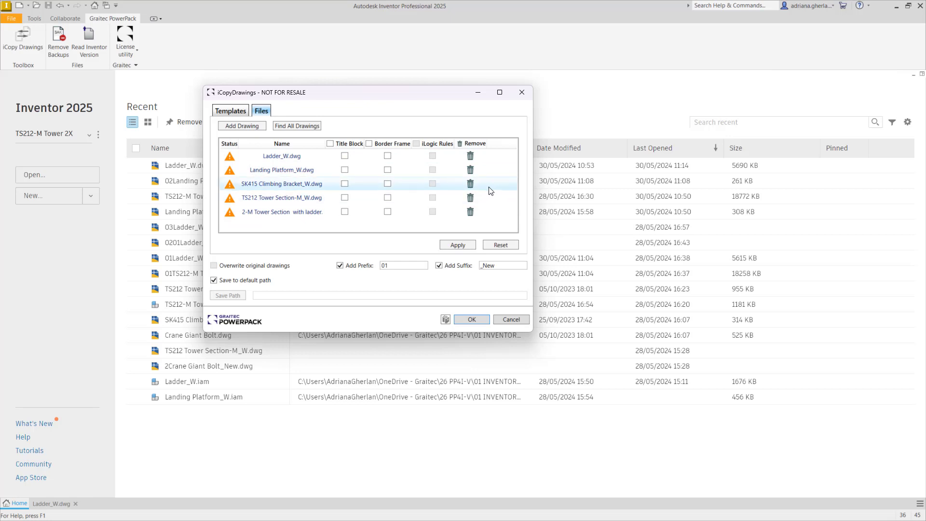
left_click(470, 184)
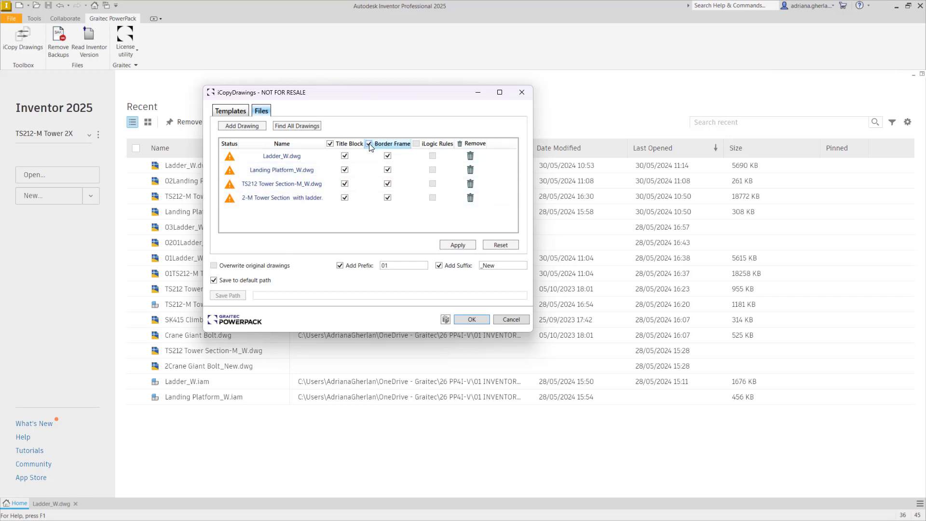
Apply the title block to all listed drawings and the border frame to all except Ladder_W.dwg and TS212 Tower Section-M_W.dwg, saving the copies.
left_click(388, 156)
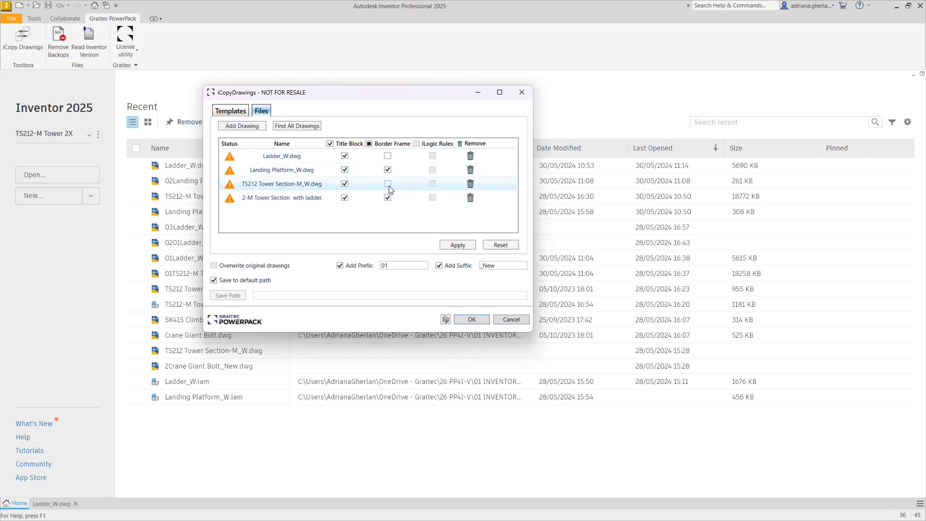
left_click(459, 246)
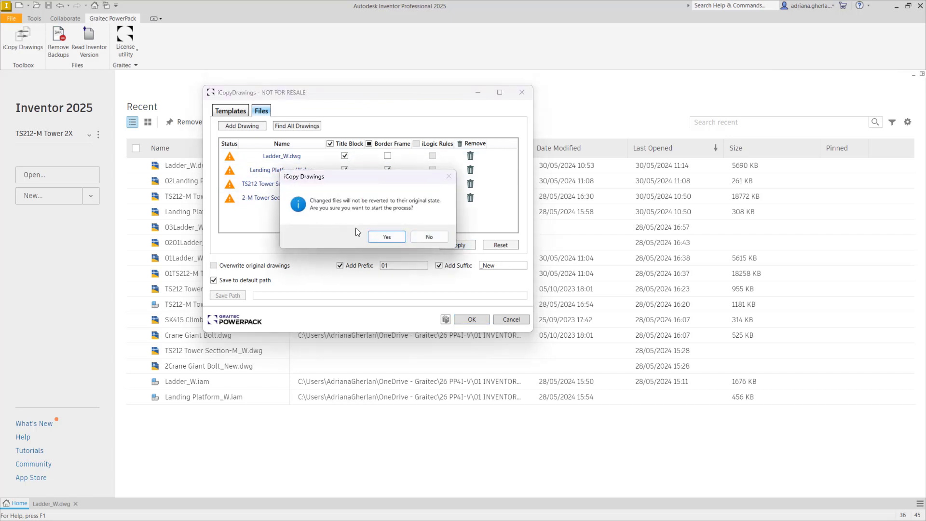
left_click(386, 236)
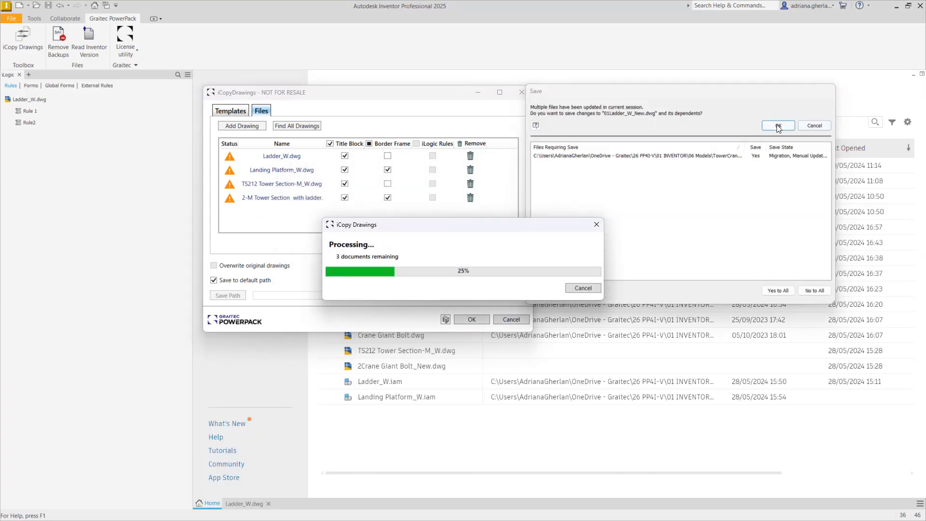
left_click(778, 126)
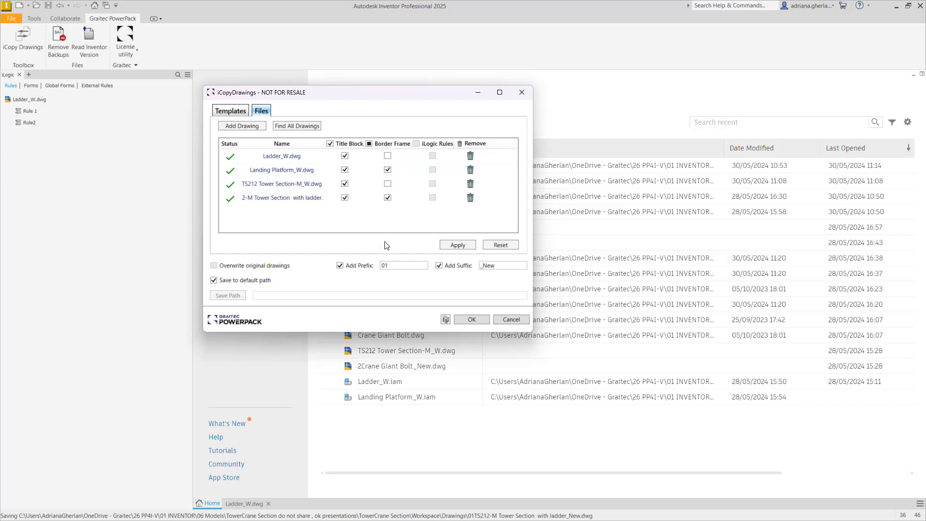
left_click(462, 319)
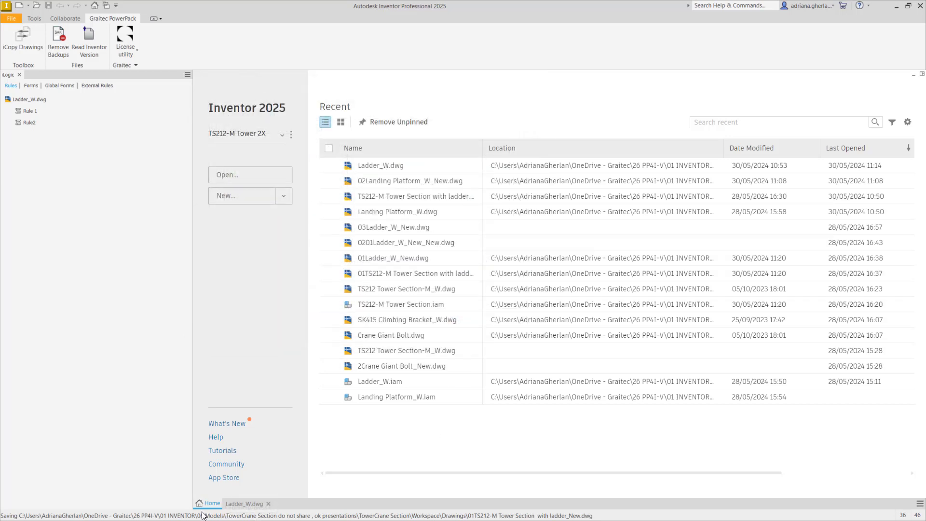
Close the iLogic browser and open the copied drawing 01Ladder_W_New.dwg from TowerCrane Section > Workspace > Drawings.
left_click(19, 75)
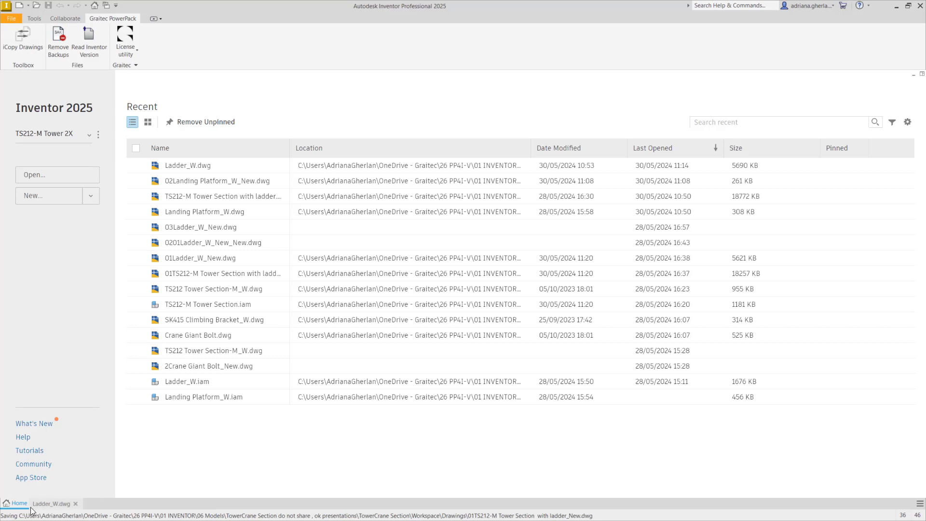
left_click(37, 5)
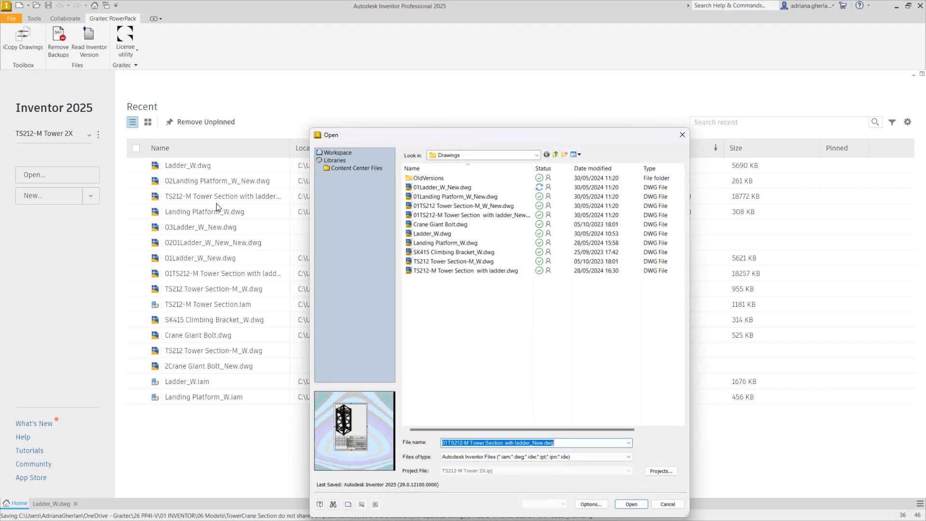
left_click(472, 155)
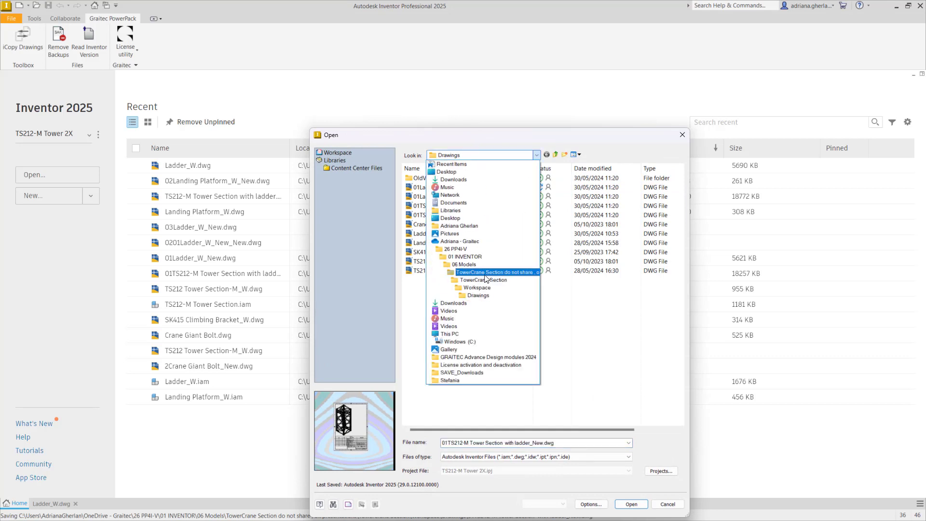
left_click(483, 273)
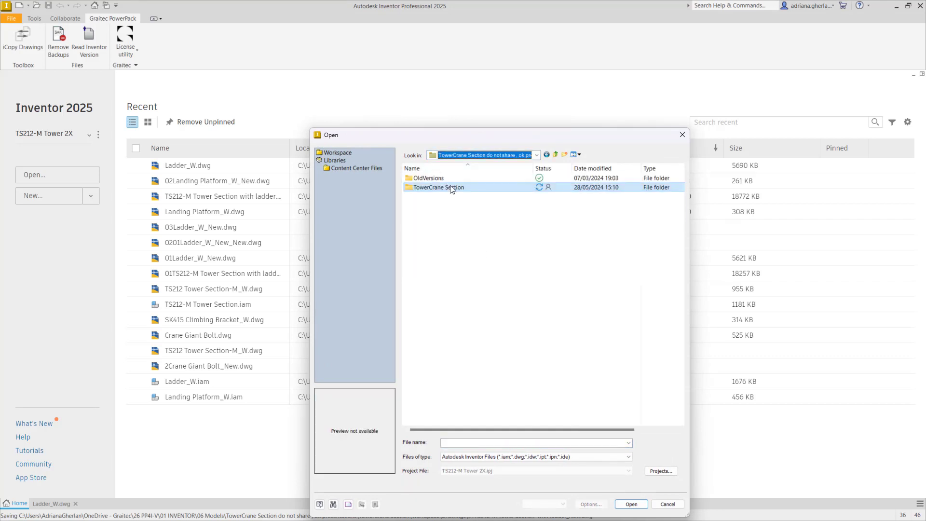
double_click(449, 186)
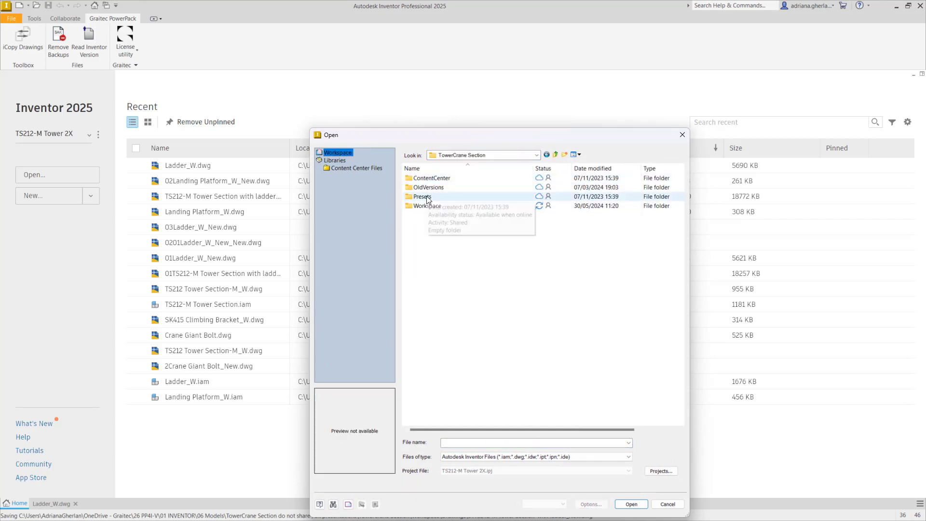
left_click(427, 206)
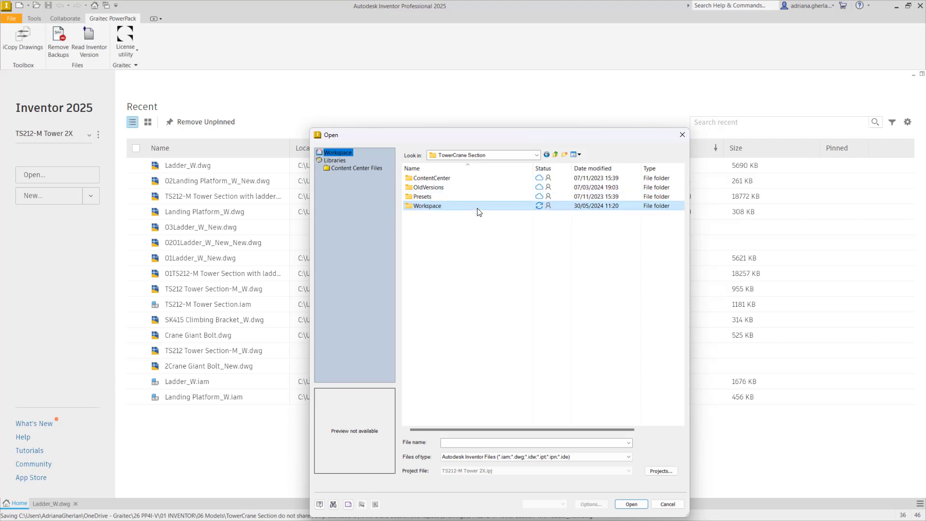
double_click(456, 206)
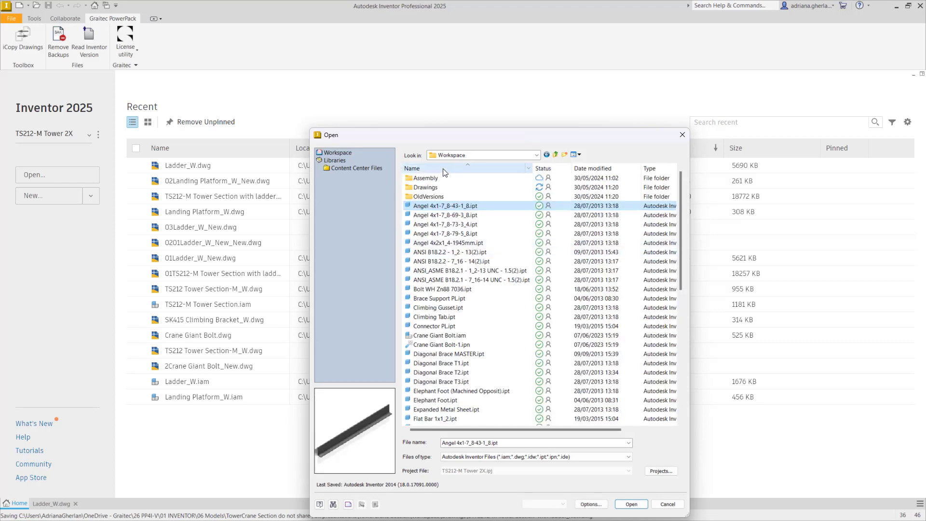
double_click(441, 187)
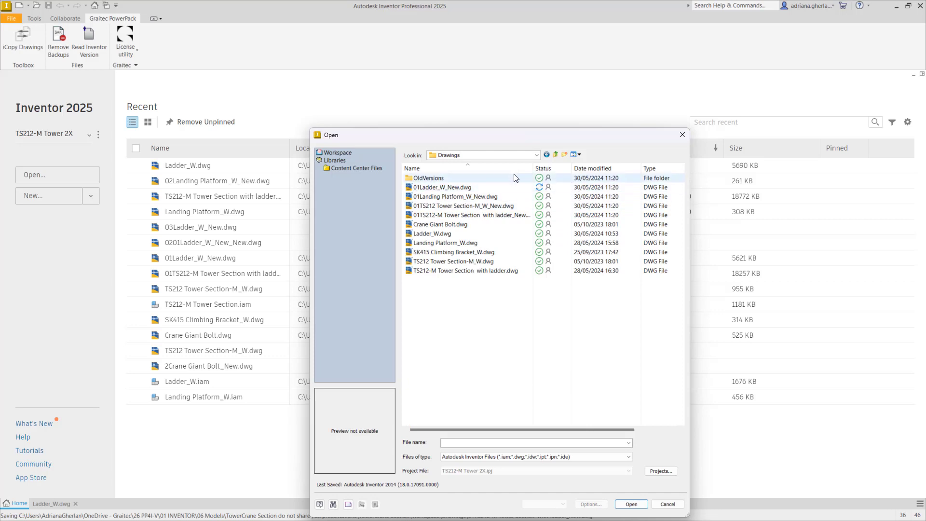
left_click_drag(531, 172, 585, 171)
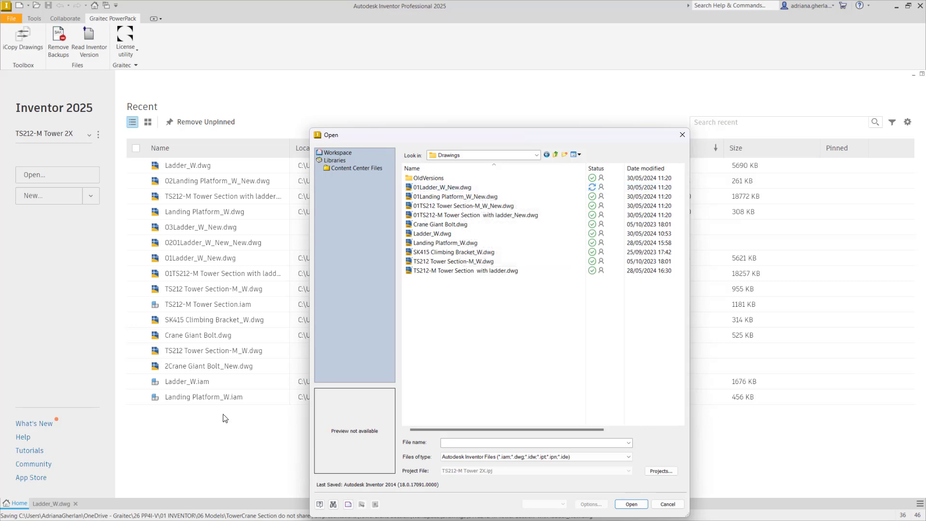
left_click(432, 189)
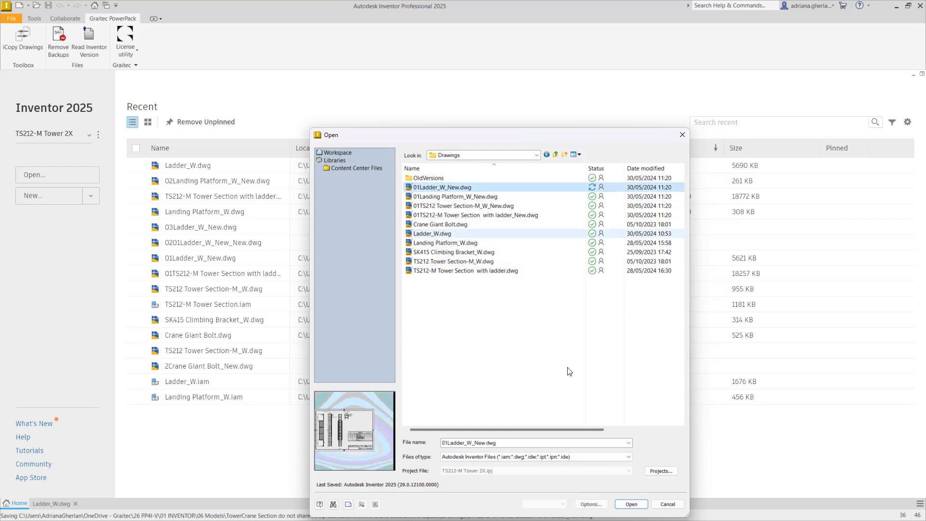
left_click(630, 504)
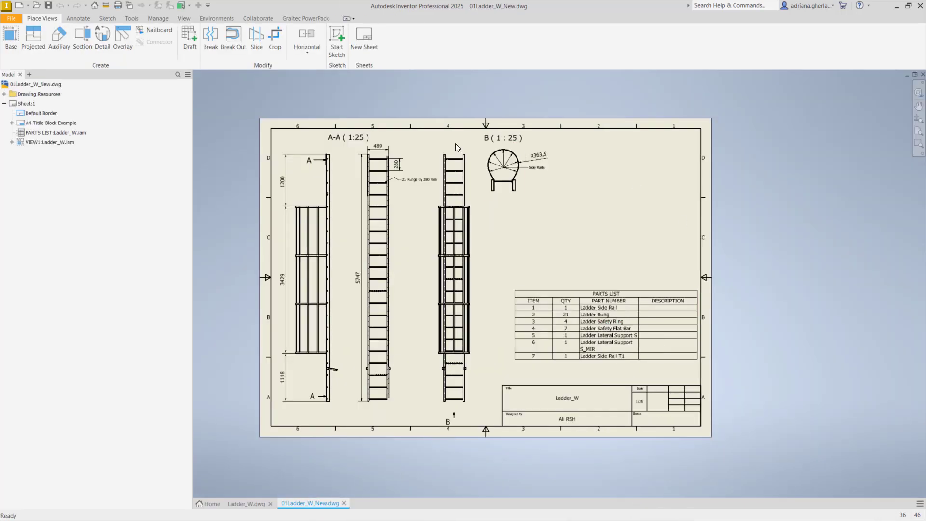
Switch to the original Ladder_W.dwg and display its rules in the iLogic Browser.
left_click(247, 503)
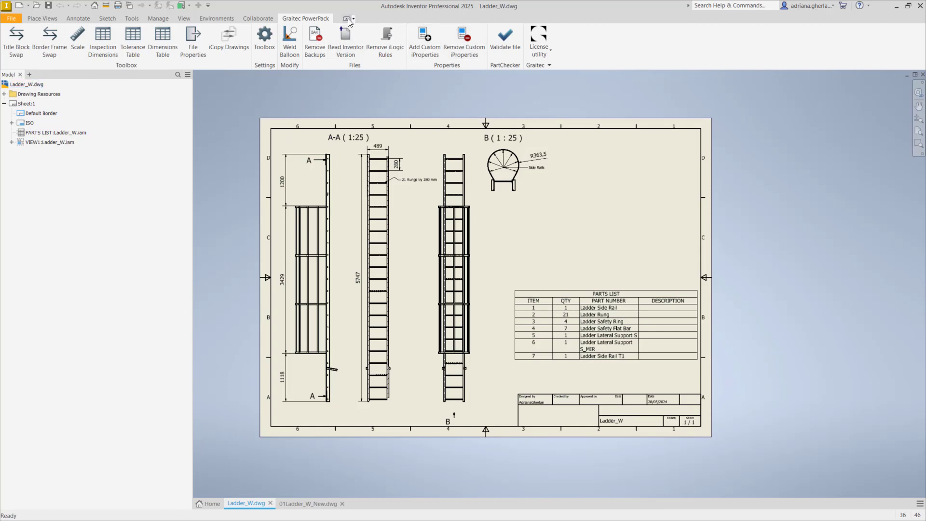
left_click(150, 19)
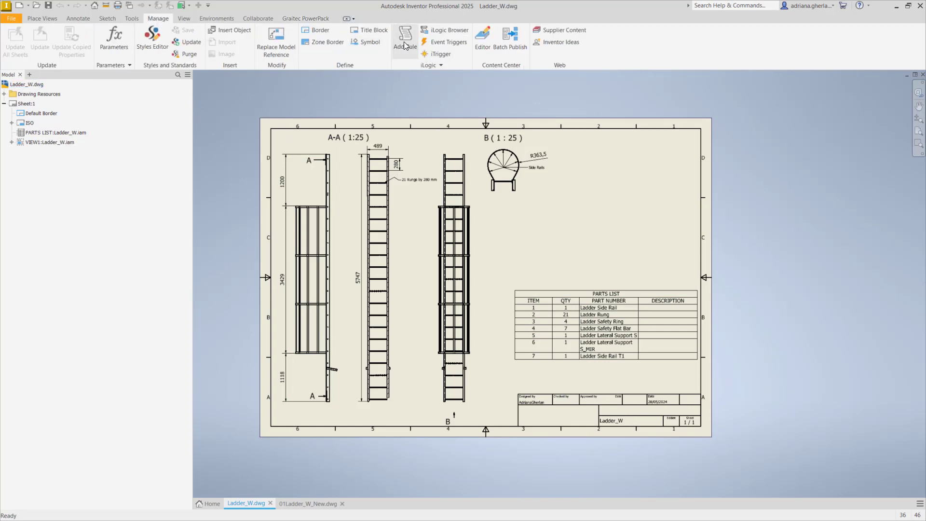
left_click(446, 30)
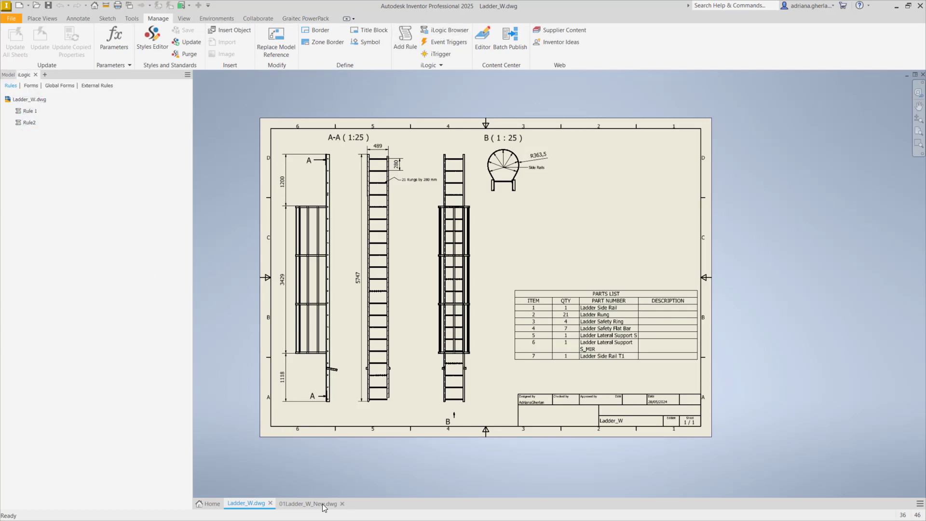
Compare the title block and iLogic rules of 01Ladder_W_New.dwg with those of the original Ladder_W.dwg.
left_click(294, 504)
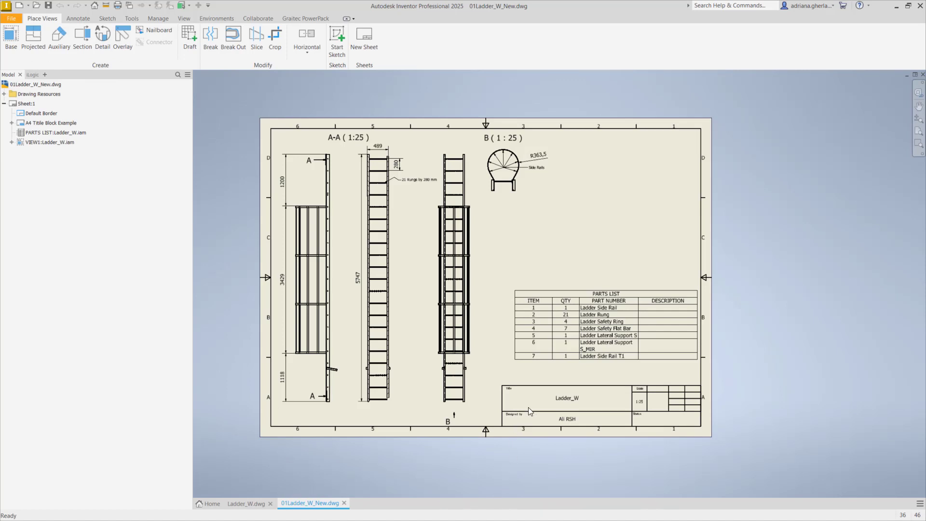
left_click(238, 505)
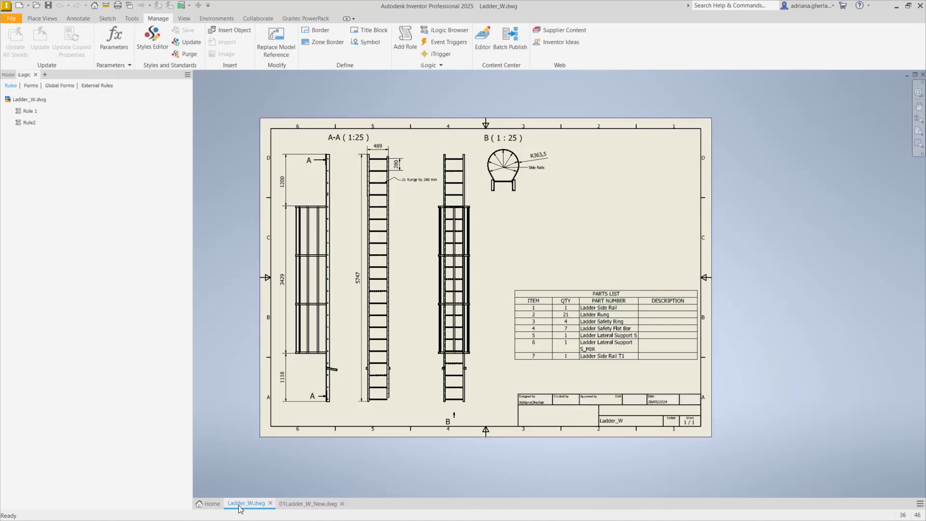
left_click(305, 504)
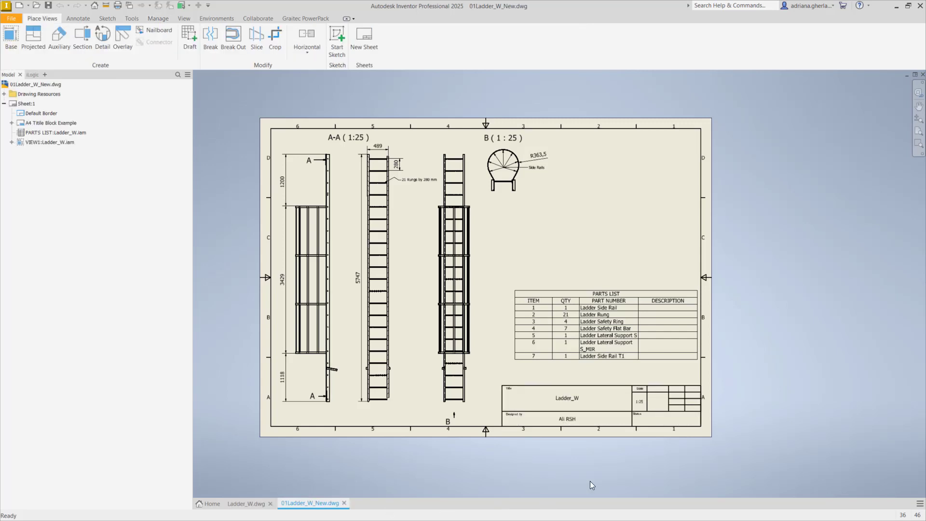
left_click(31, 74)
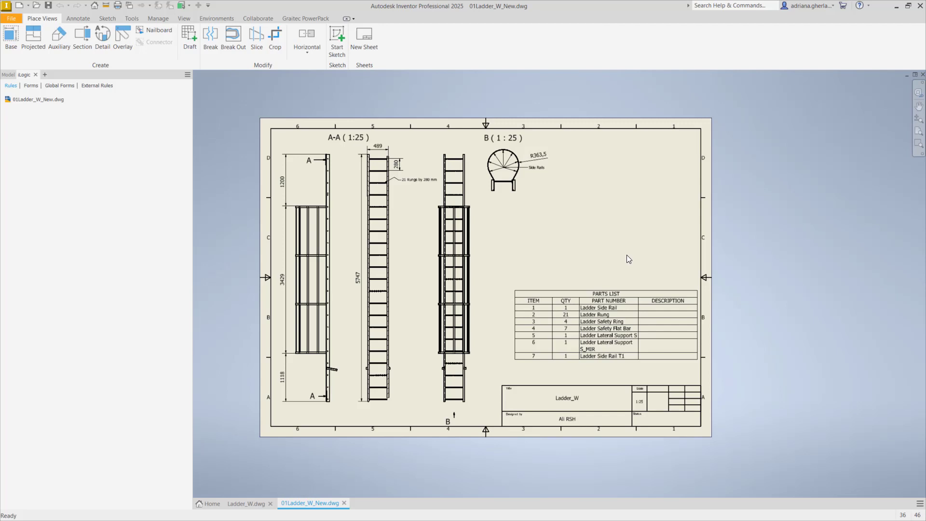
left_click(239, 506)
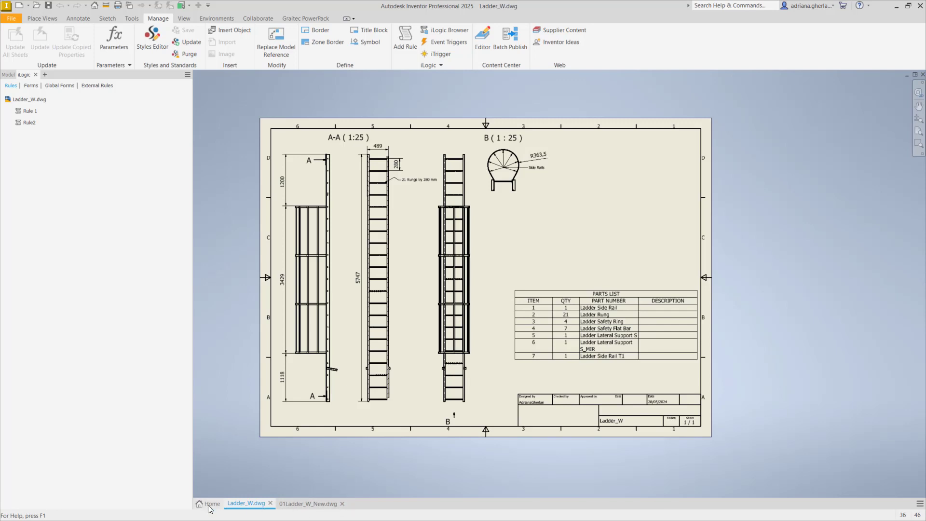
Open the original Landing Platform_W.dwg from the Drawings folder.
left_click(209, 505)
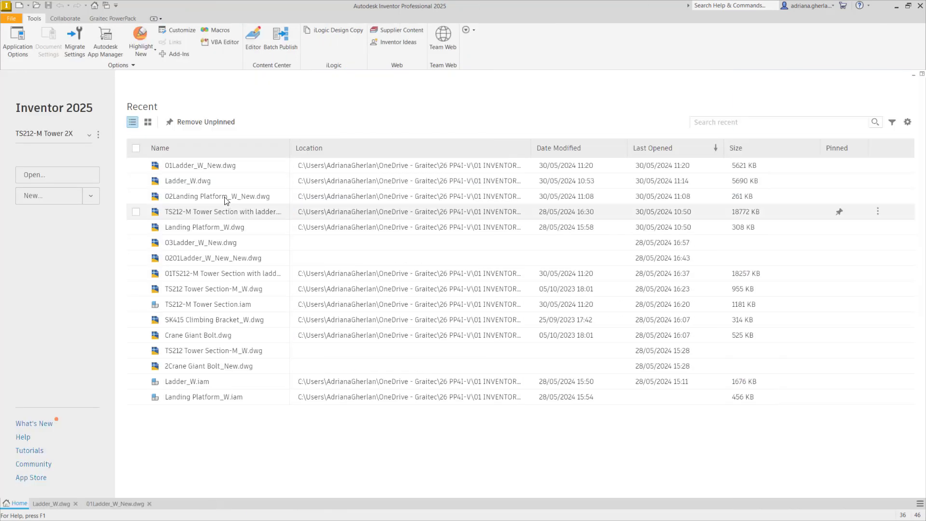
left_click(118, 18)
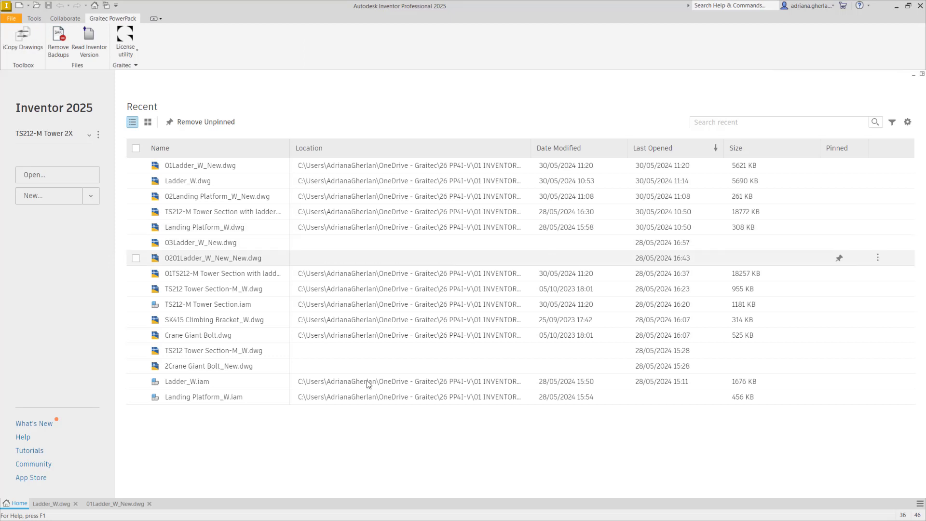
left_click(36, 5)
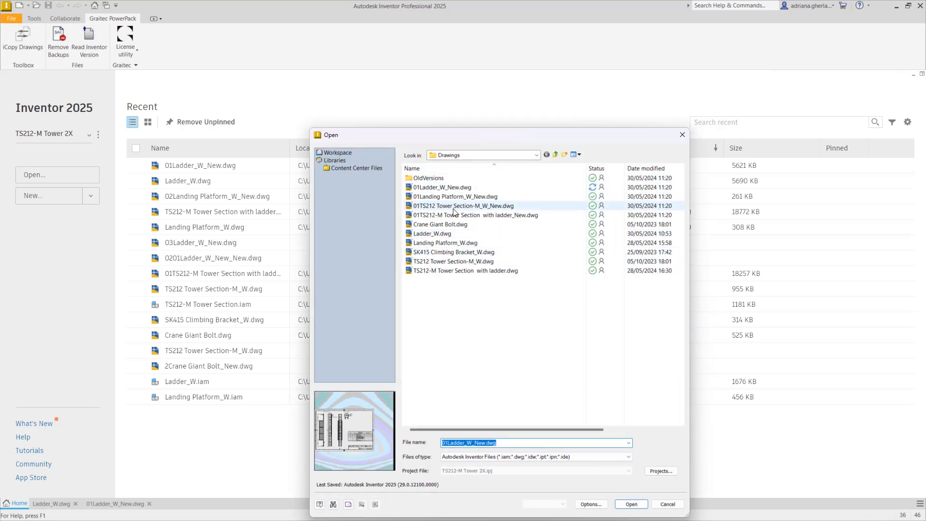
left_click(458, 271)
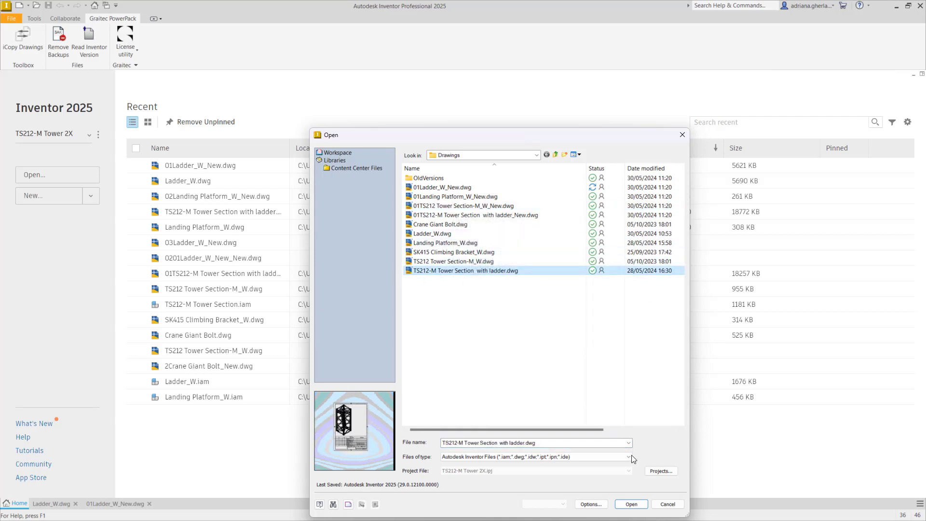
left_click(445, 243)
left_click(631, 503)
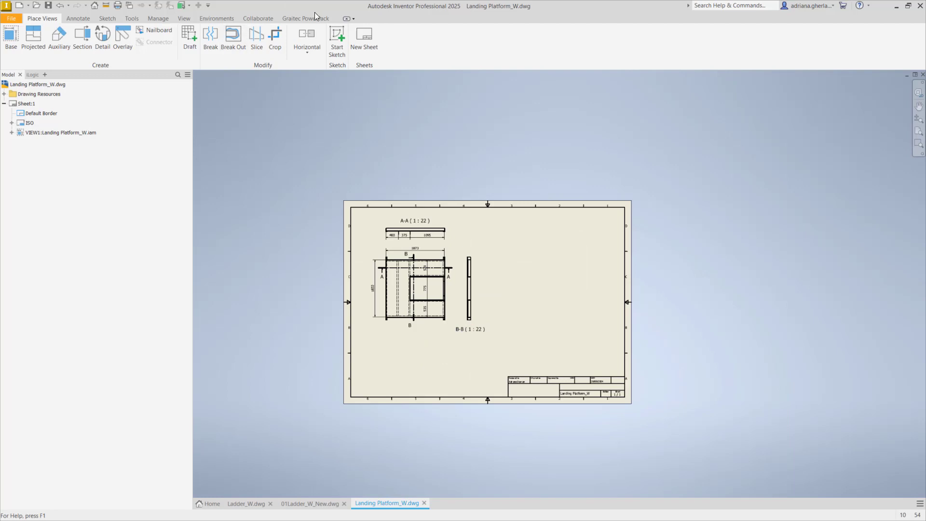
In iCopy Drawings, stop using the same template and choose Title block template with ilogic rules.dwg as border frame template, showing all file types.
left_click(312, 19)
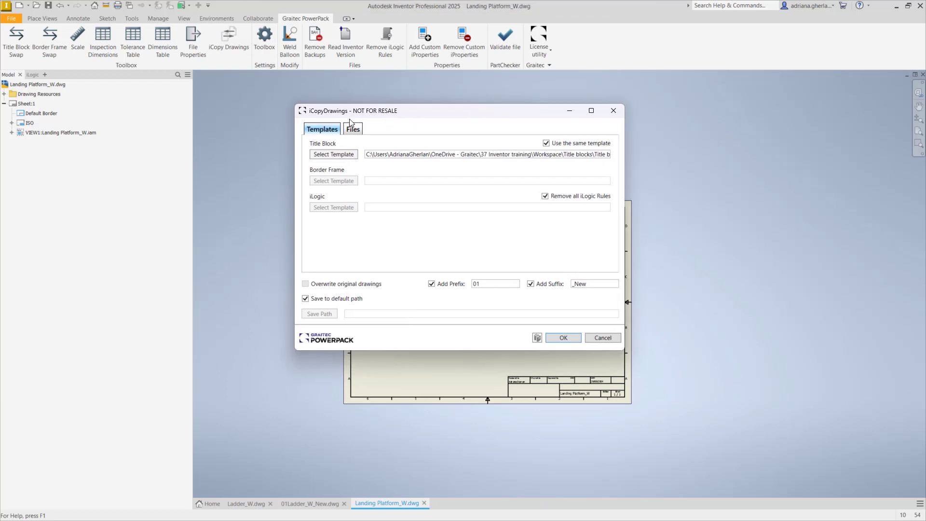
left_click(352, 128)
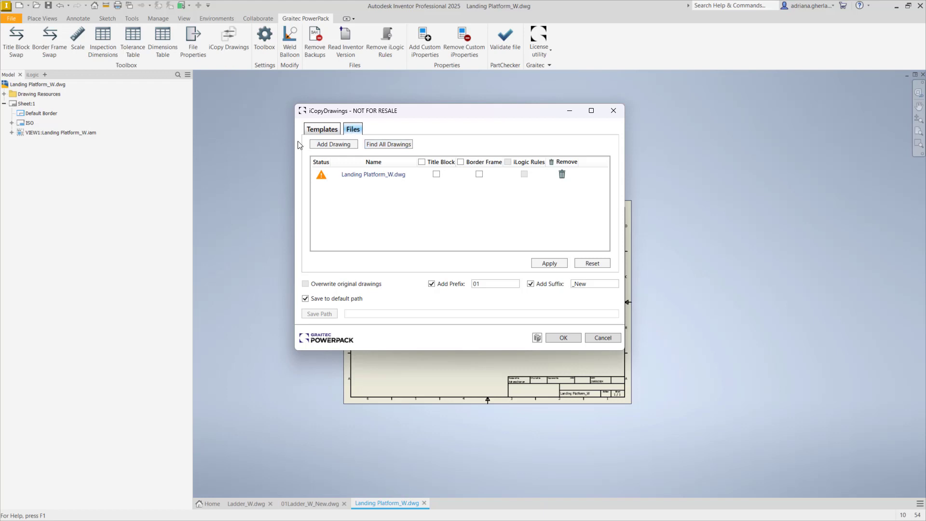
left_click(319, 128)
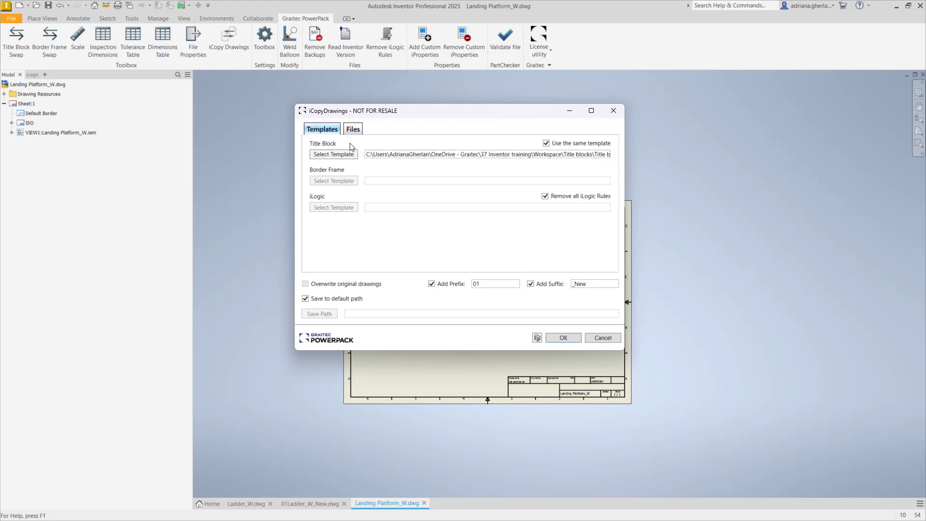
left_click(546, 144)
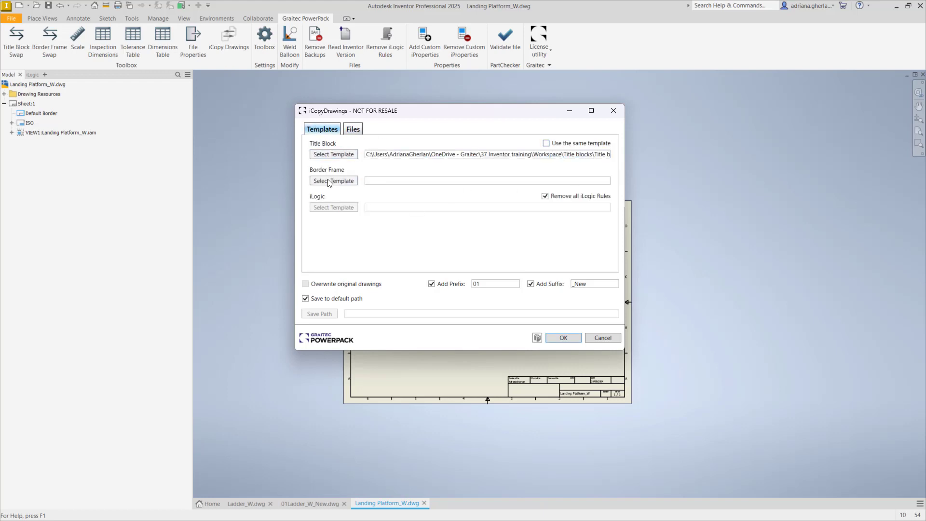
left_click(323, 182)
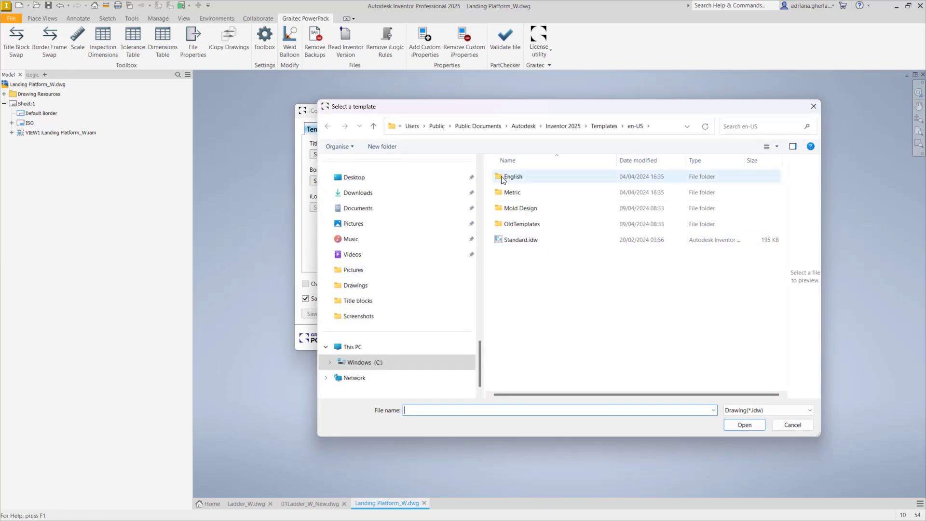
left_click(372, 302)
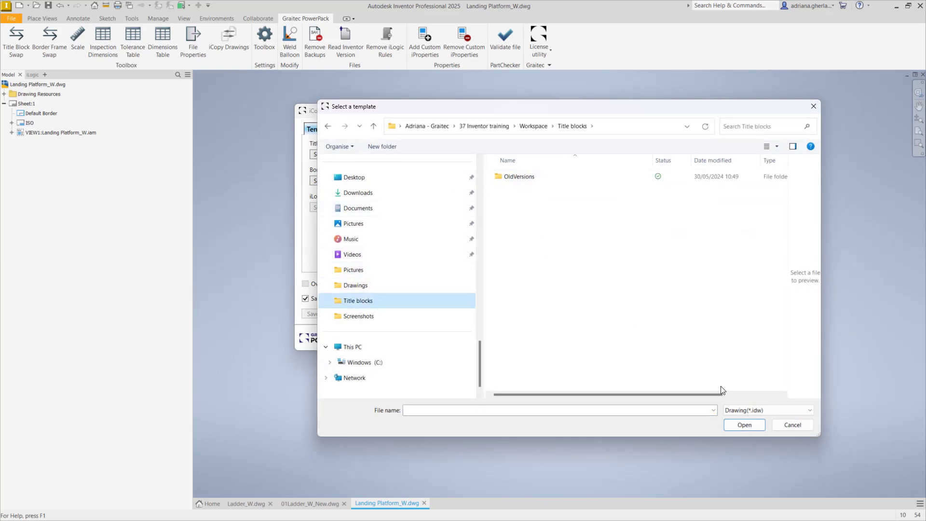
left_click(753, 411)
left_click(744, 437)
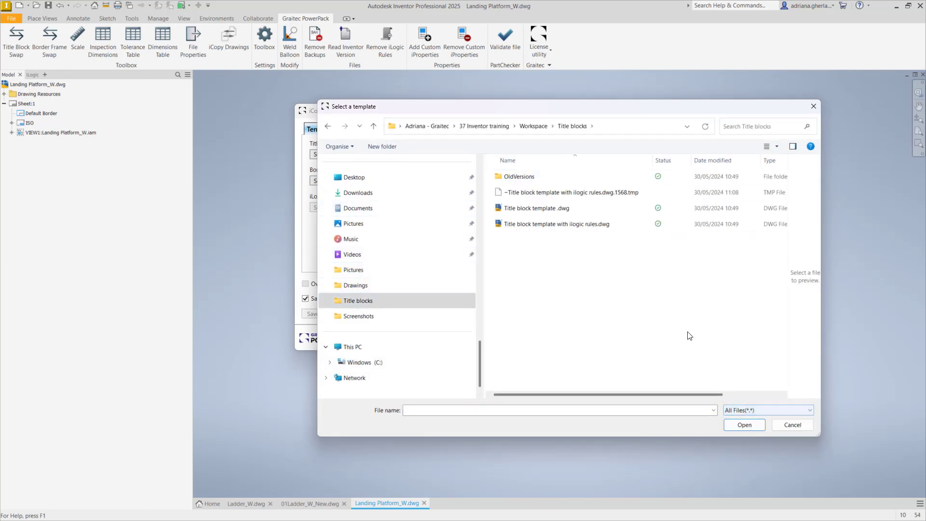
left_click(521, 224)
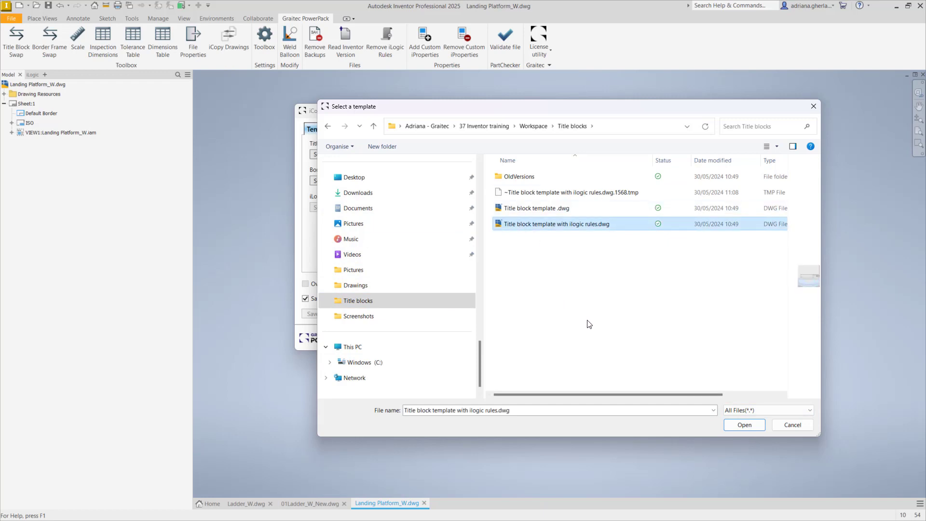
left_click(747, 423)
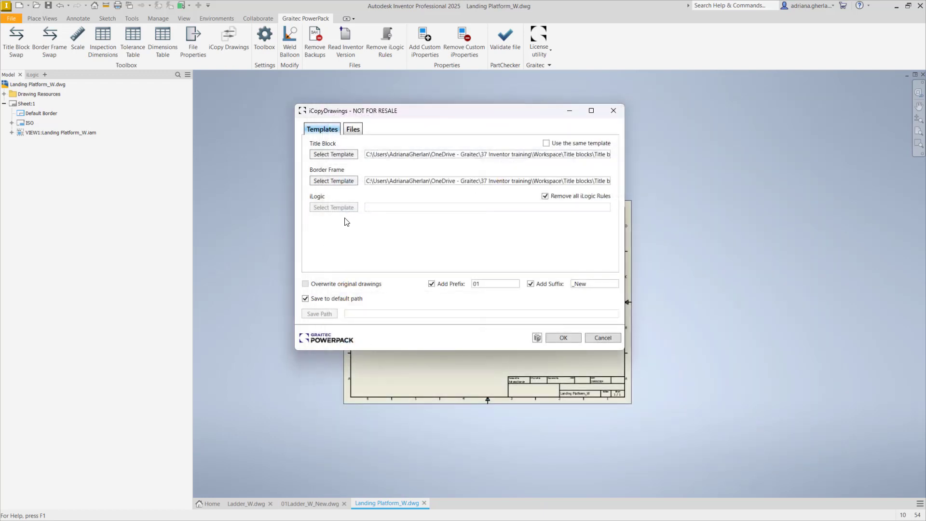
Stop removing all iLogic rules and choose Title block template with ilogic rules.dwg from the Title blocks folder as iLogic template.
left_click(545, 197)
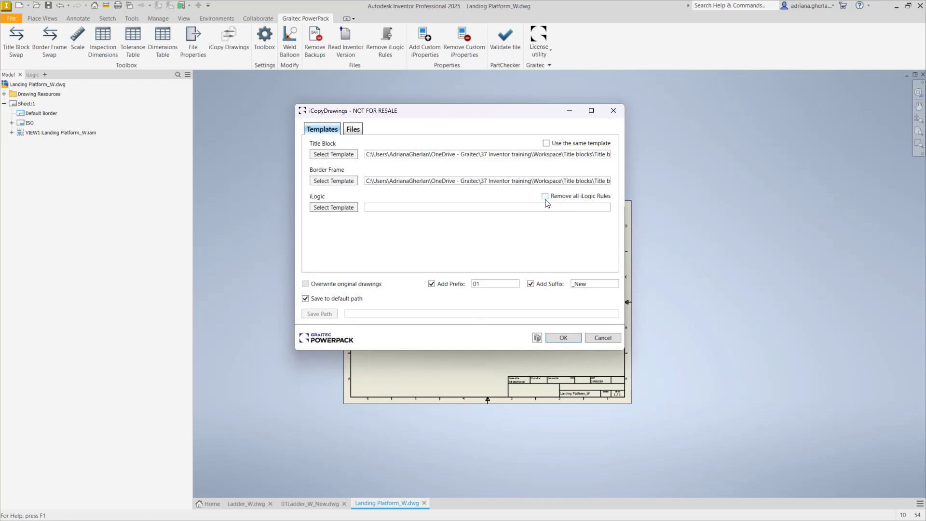
left_click(345, 207)
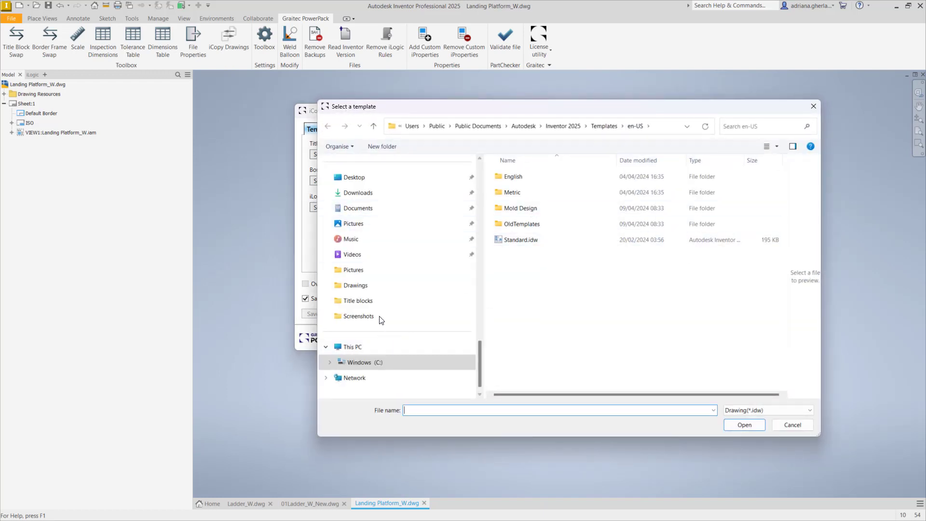
left_click(372, 303)
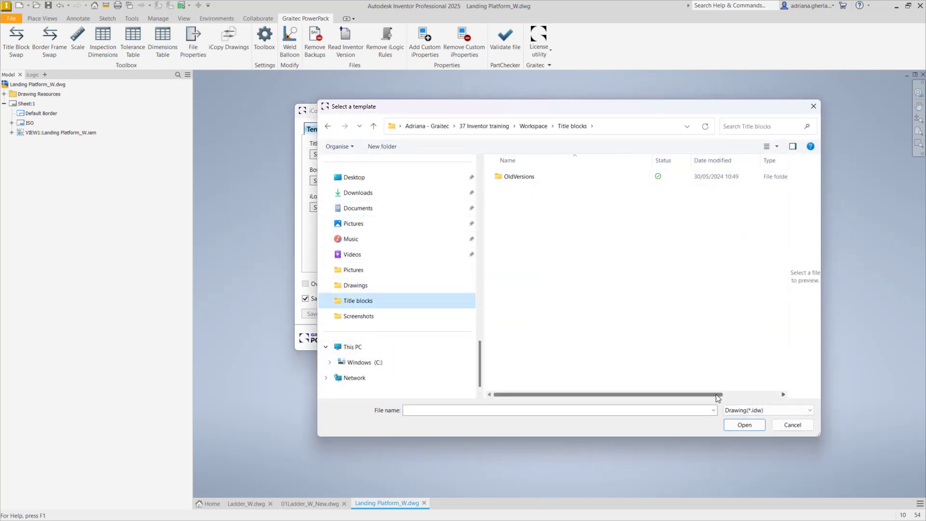
left_click(764, 411)
left_click(757, 435)
left_click(545, 224)
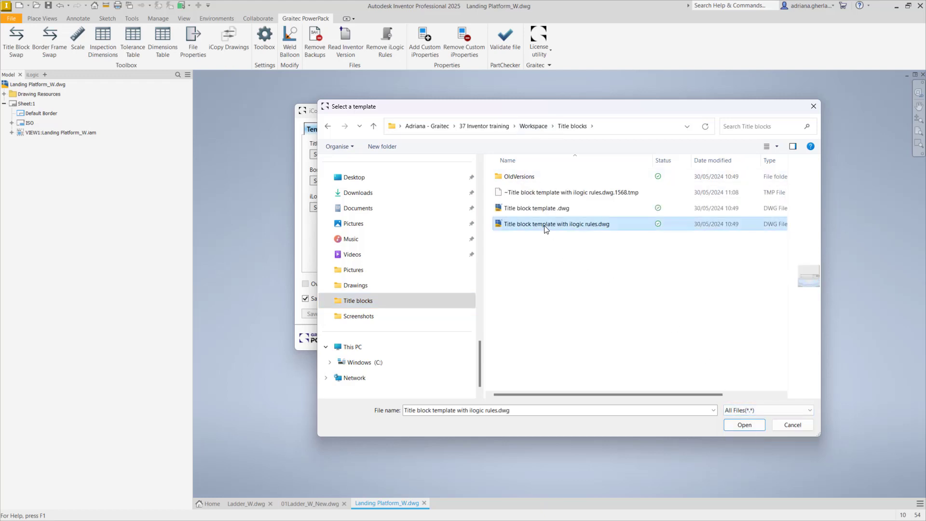
left_click(741, 427)
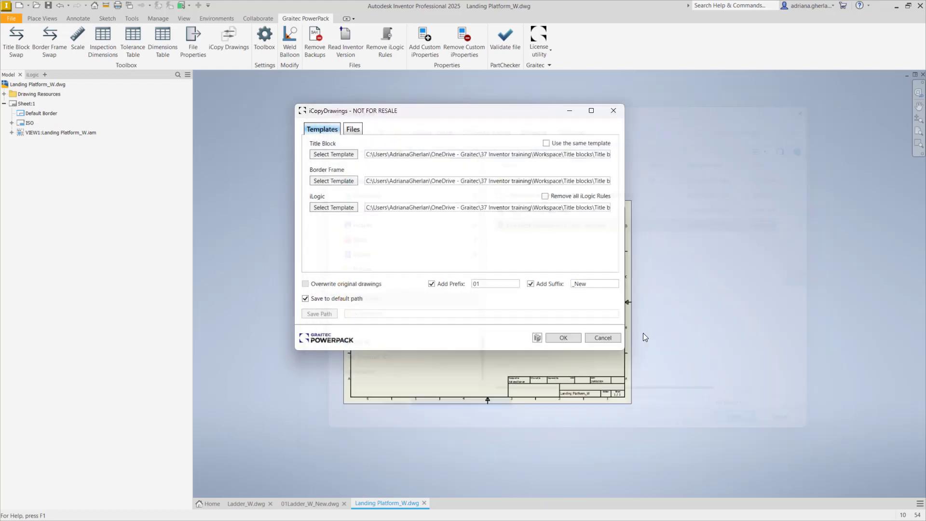
Choose Title block template .dwg from the Title blocks folder as border frame template and set the file name prefix to 02.
left_click(343, 180)
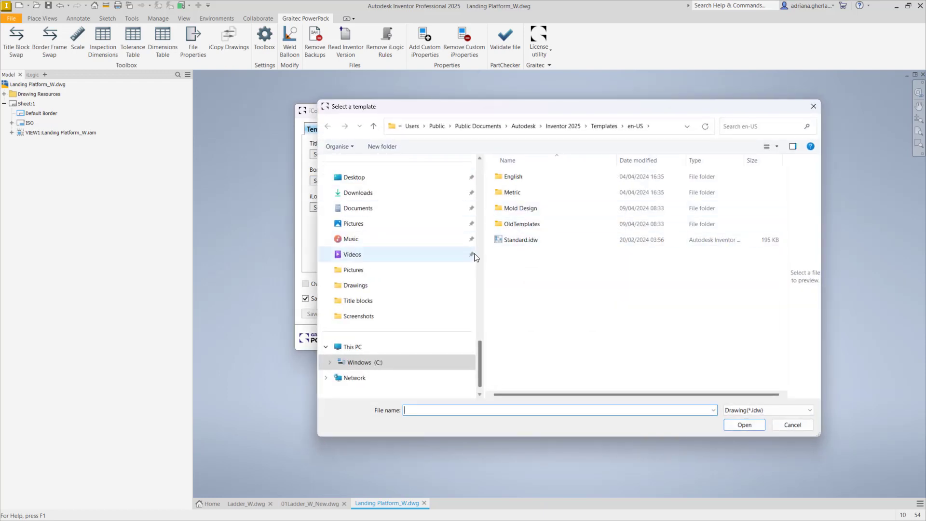
left_click(400, 299)
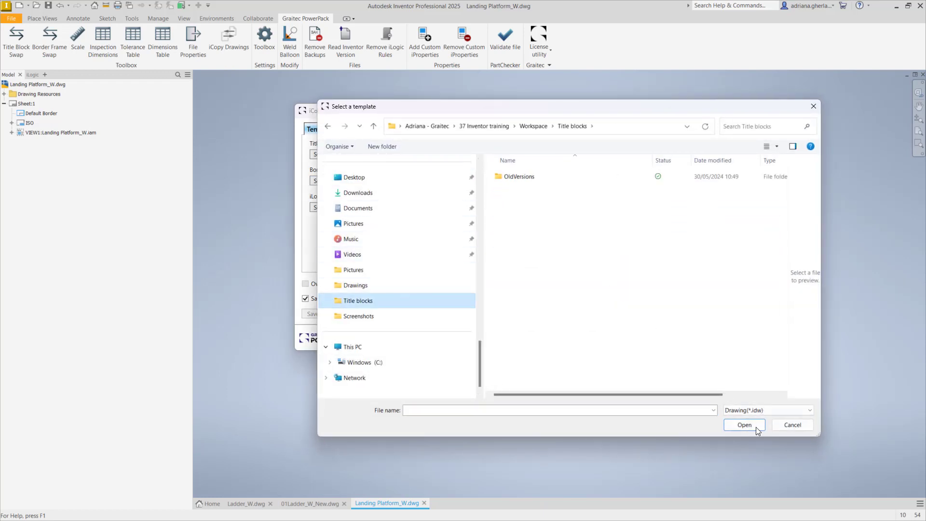
left_click(754, 409)
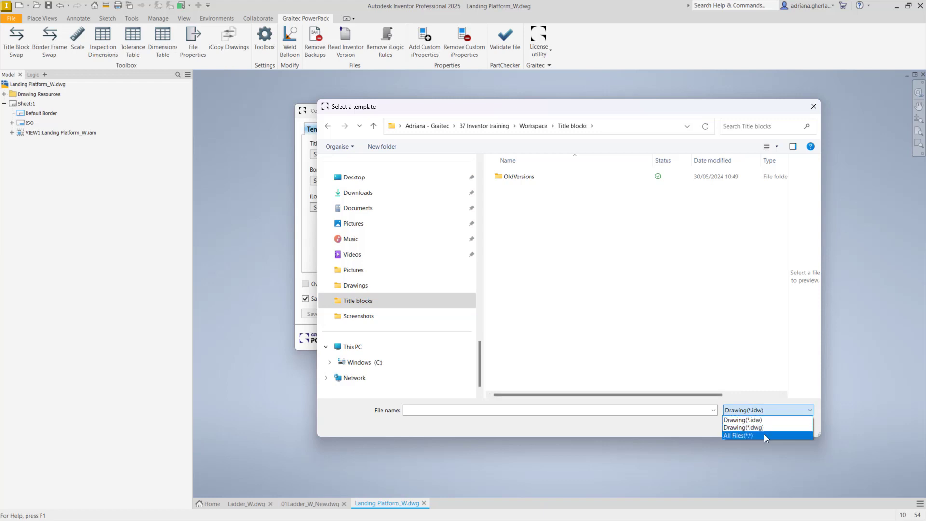
left_click(764, 435)
left_click_drag(537, 110, 638, 160)
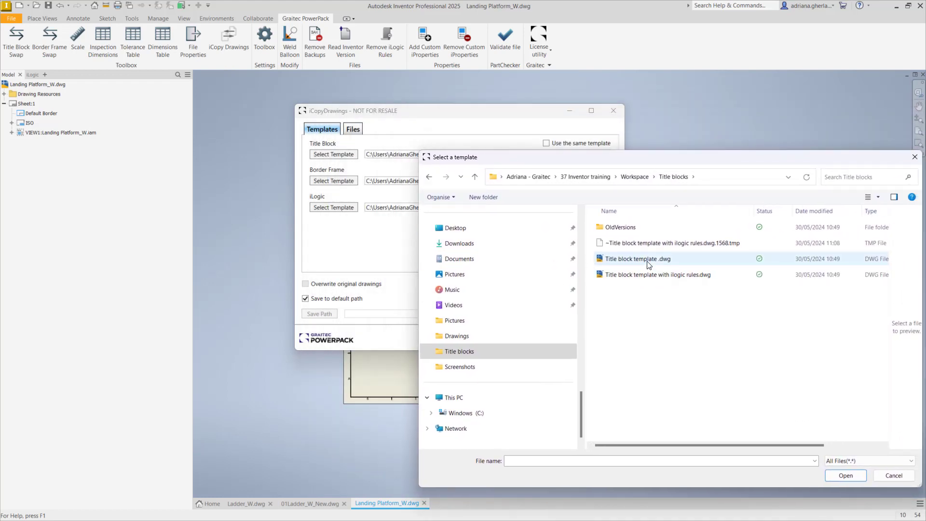
left_click(648, 264)
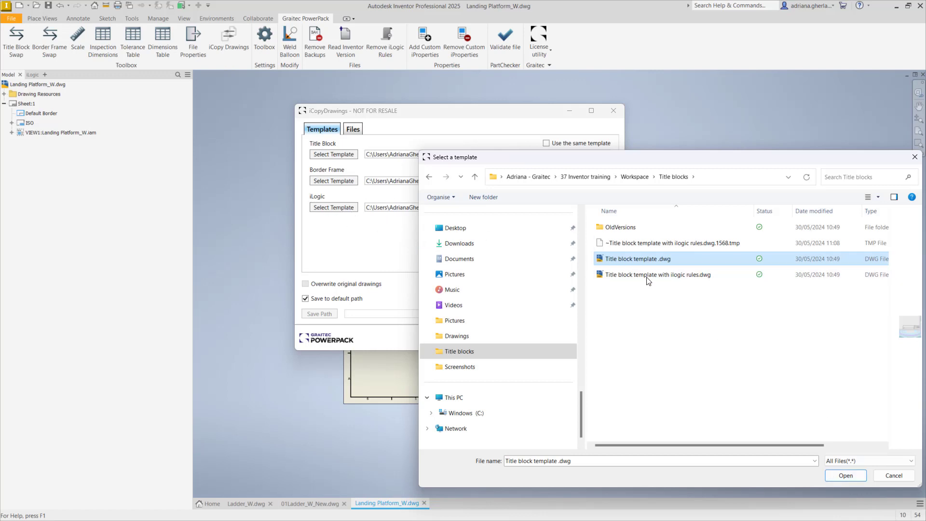
left_click(846, 475)
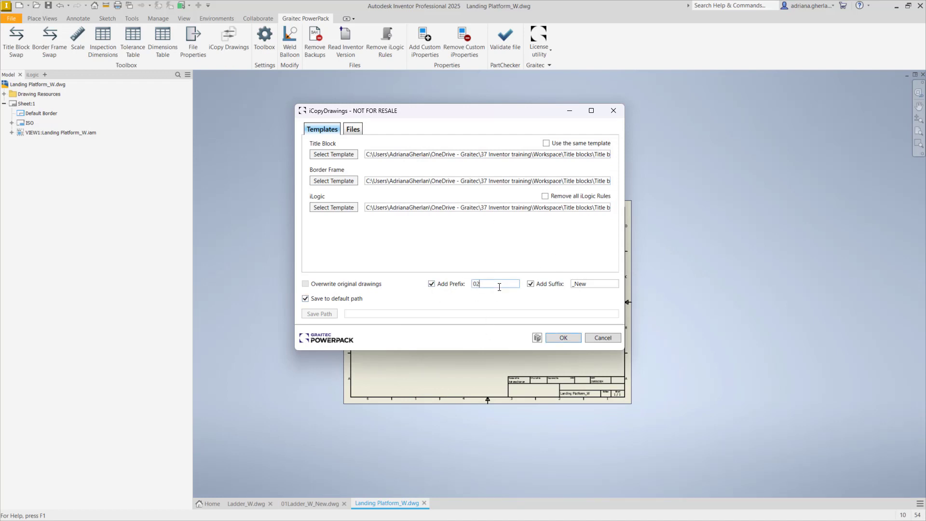
Add Crane Giant Bolt.dwg from the Workspace's Drawings folder to the drawings being processed, showing all file types.
left_click(352, 130)
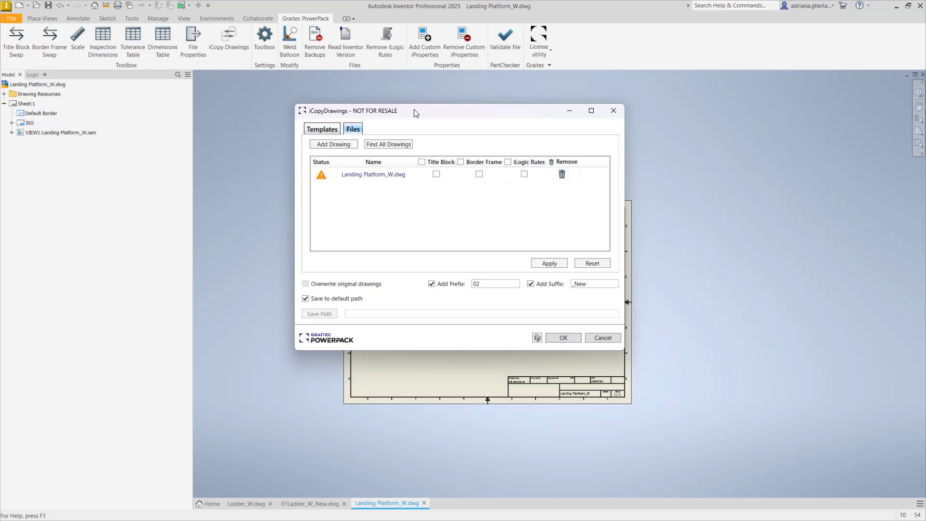
left_click(319, 145)
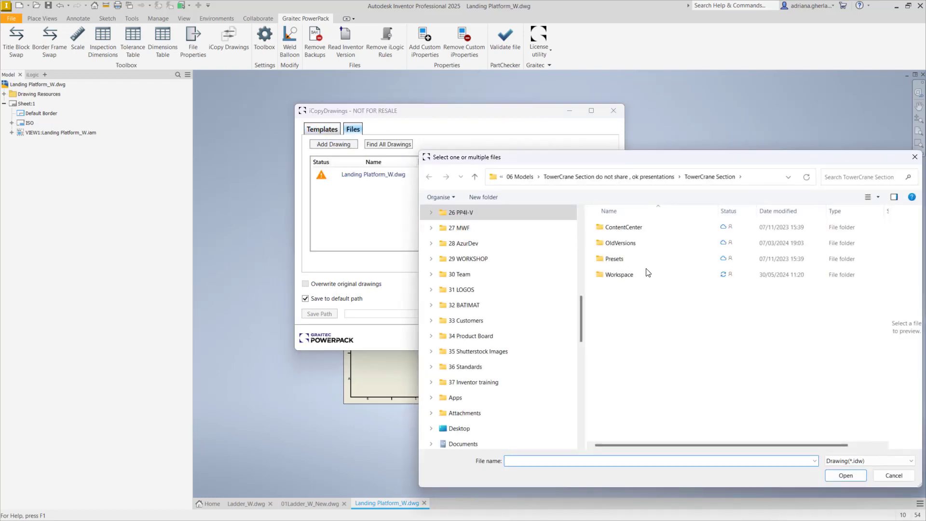
double_click(620, 273)
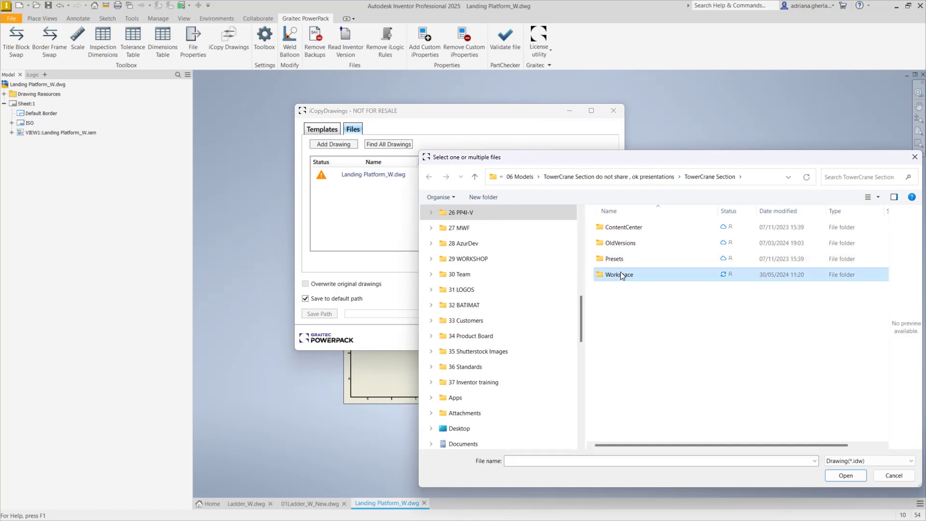
left_click(620, 261)
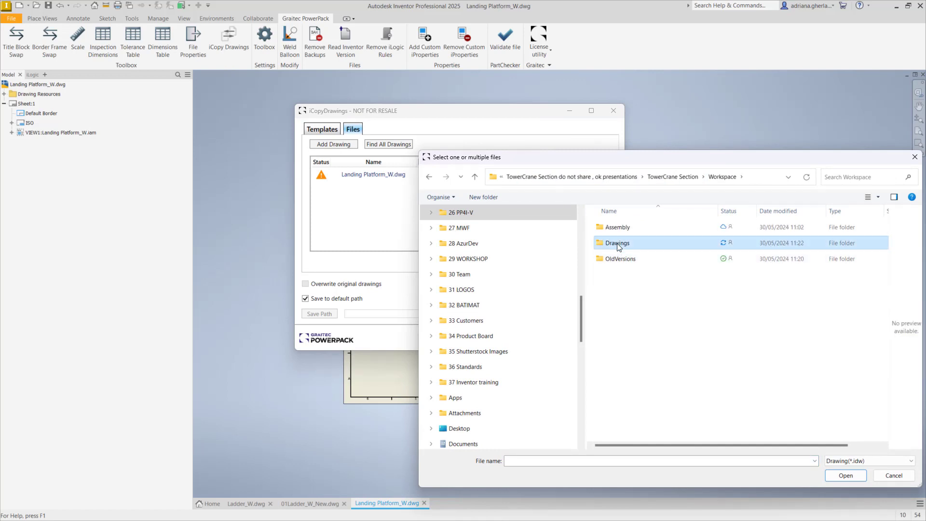
double_click(617, 243)
left_click(859, 462)
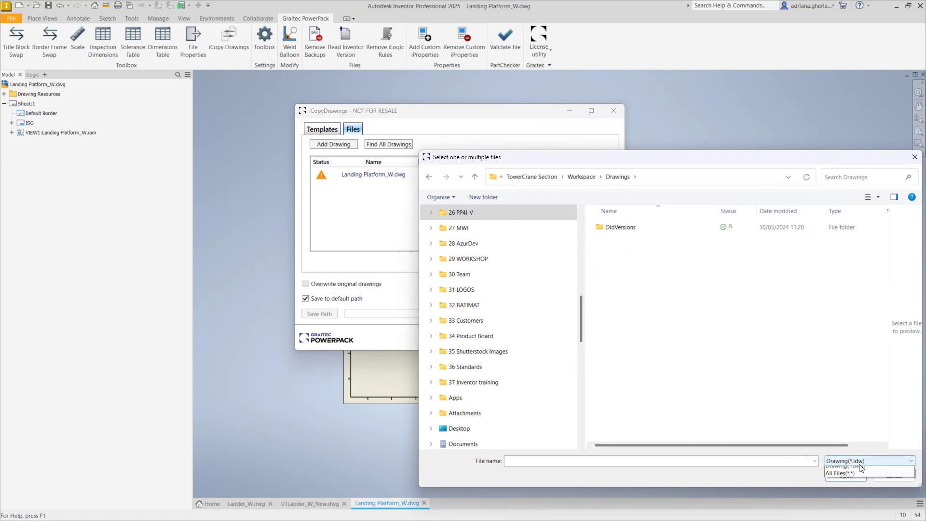
left_click(856, 483)
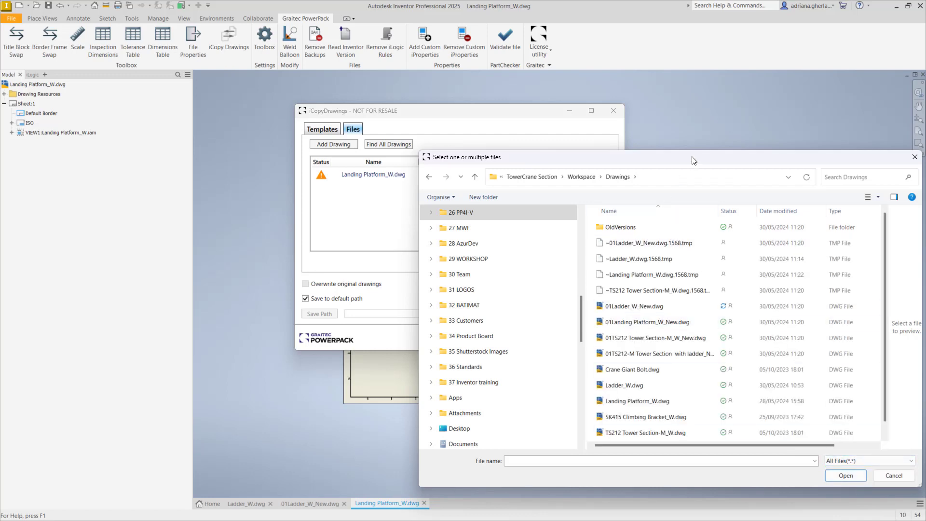
left_click_drag(692, 159, 661, 126)
scroll(656, 347, "down", 1)
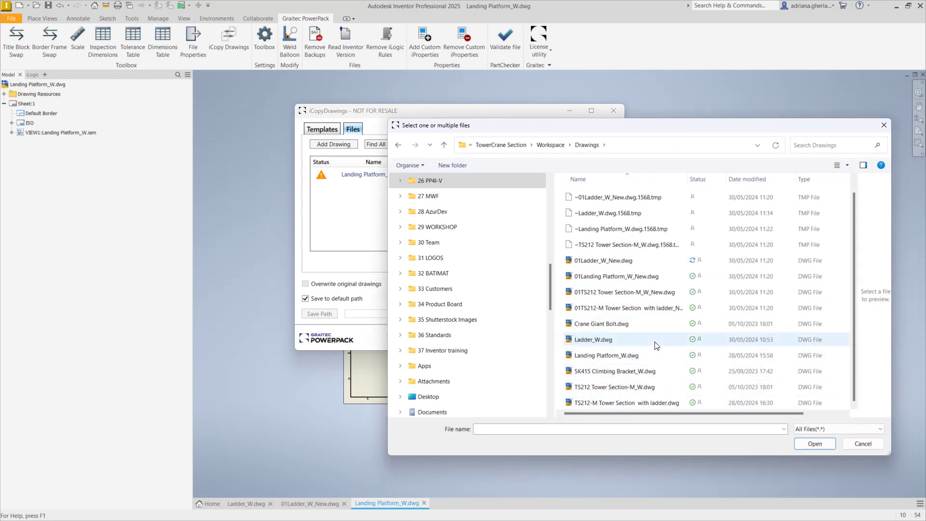
left_click(612, 389)
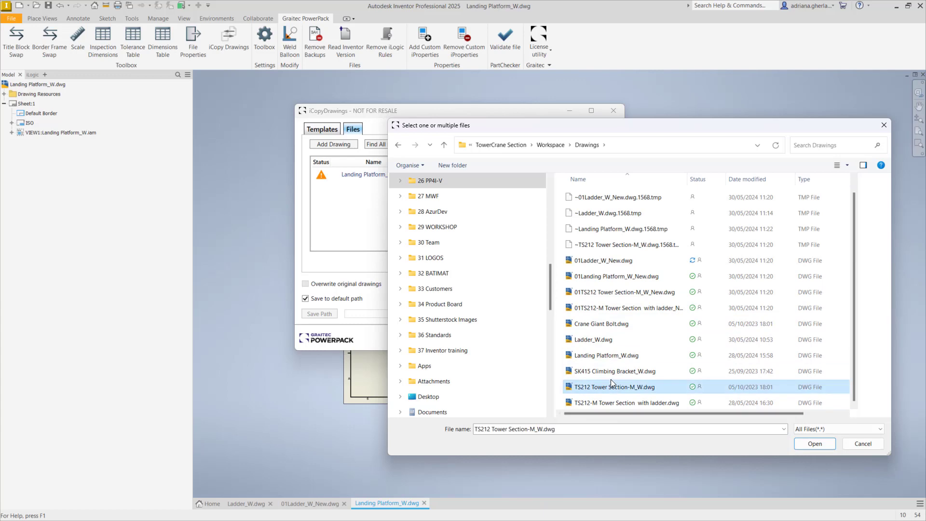
left_click(614, 324)
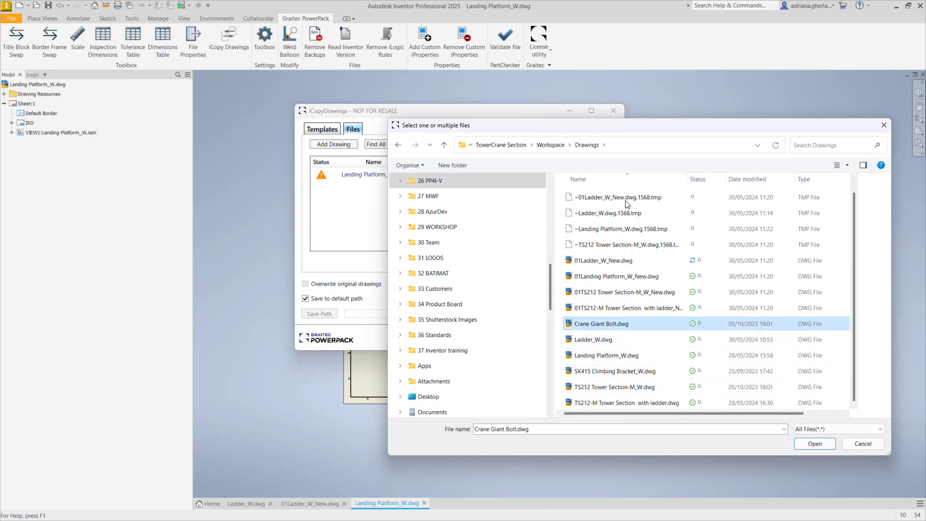
left_click(814, 444)
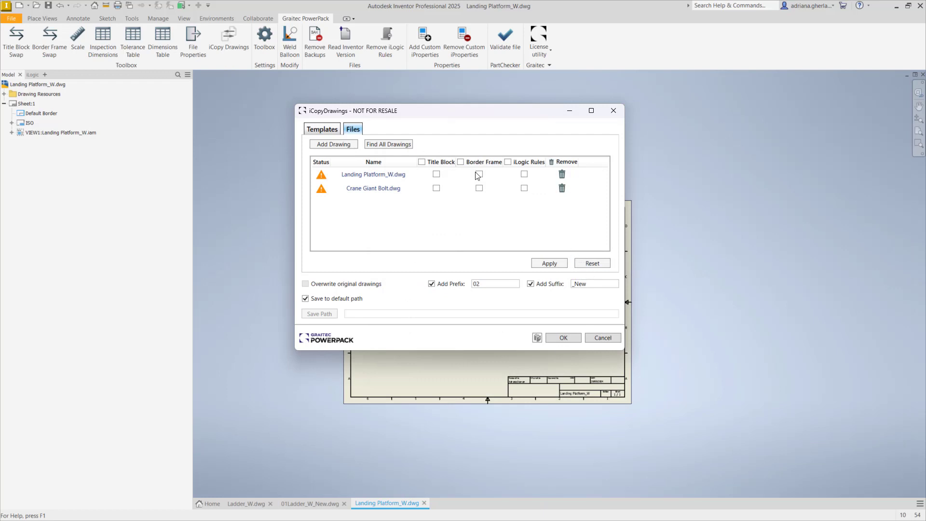
Apply the title block, border frame and iLogic rules replacement to both listed drawings, saving the changes and closing iCopy Drawings.
left_click(508, 162)
left_click(421, 162)
left_click(460, 162)
left_click(544, 262)
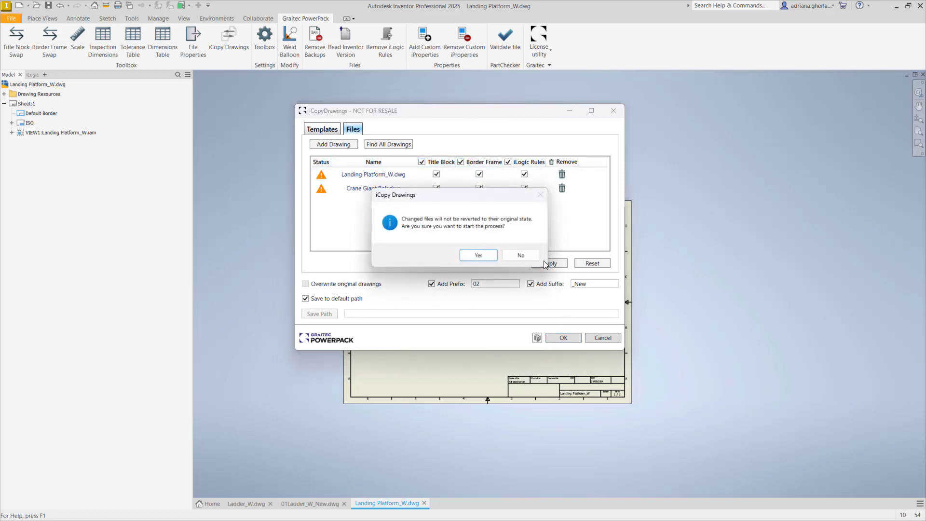
left_click(487, 258)
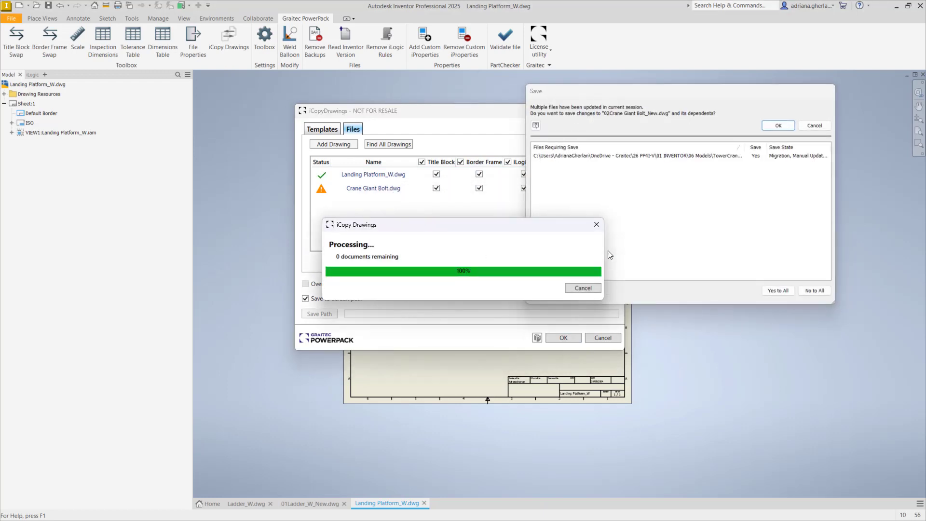
left_click(768, 127)
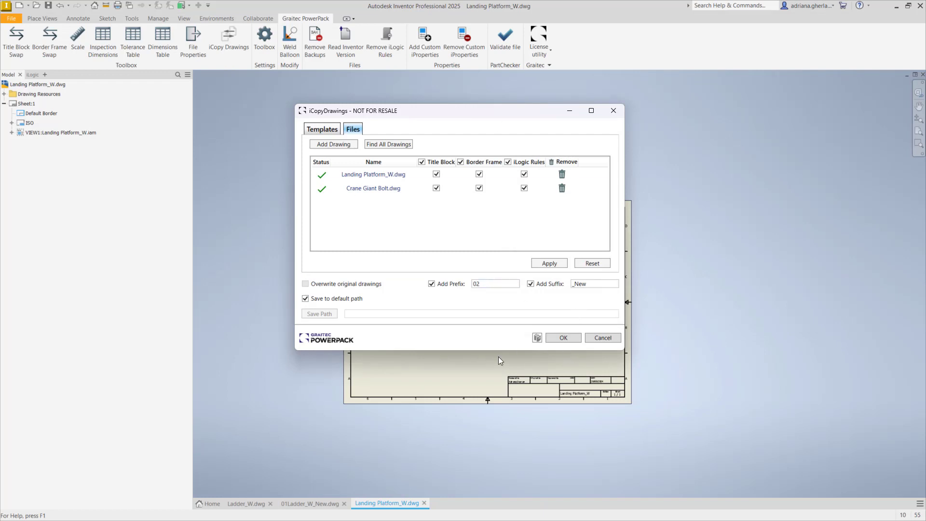
left_click(563, 337)
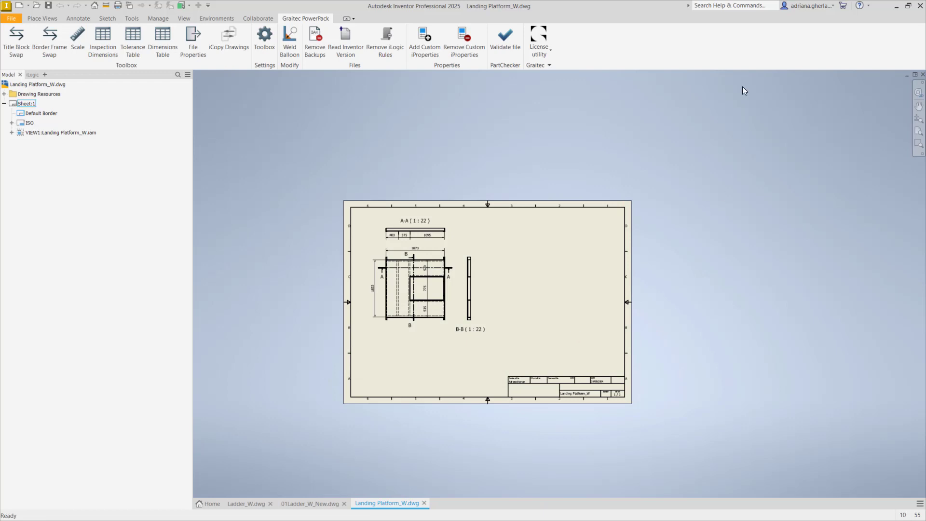
Open the copied drawing 02Landing Platform_W_New.dwg from the Drawings folder.
left_click(36, 5)
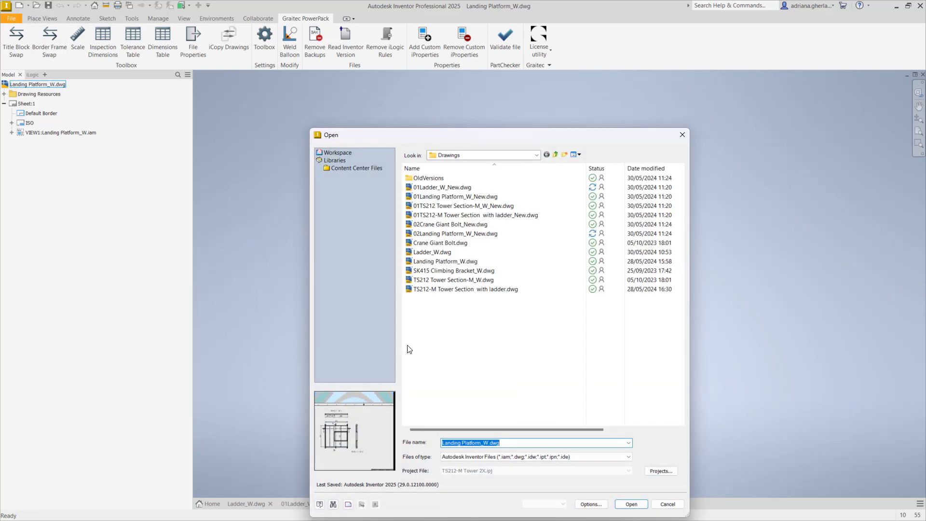
left_click(424, 225)
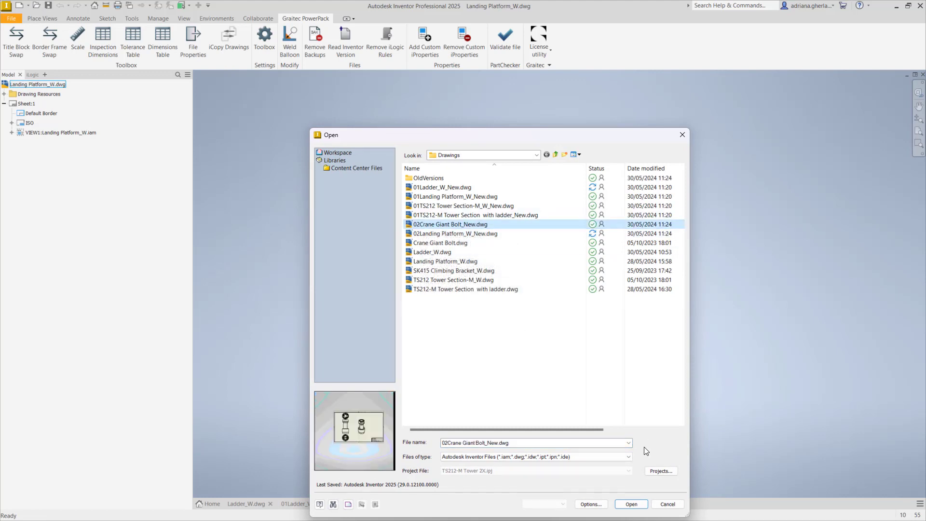
left_click(439, 233)
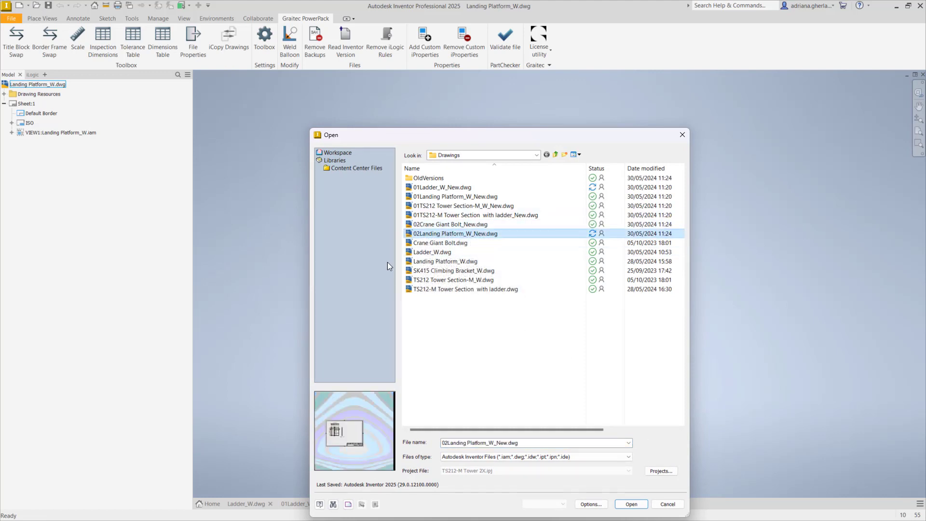
left_click(630, 504)
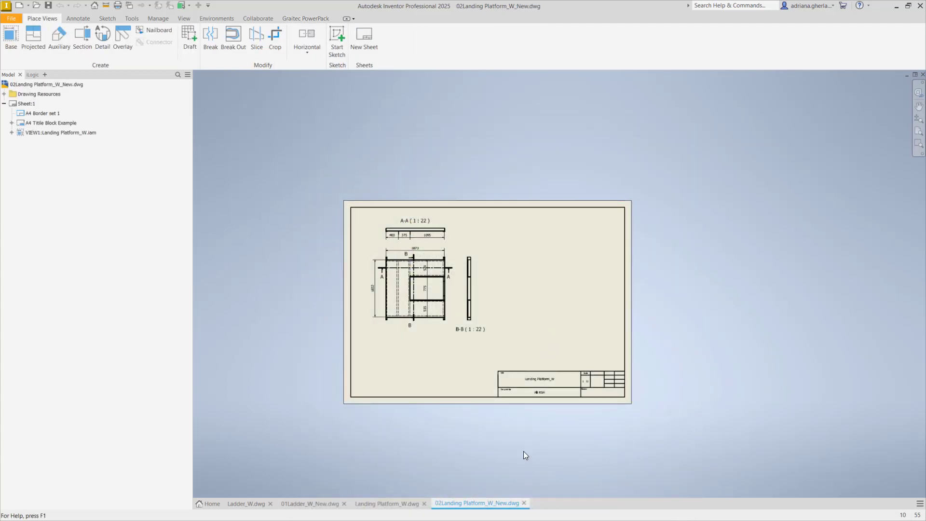
Examine the title block and border of 02Landing Platform_W_New.dwg and compare them with the original Landing Platform_W.dwg.
scroll(552, 400, "up", 3)
scroll(568, 369, "down", 3)
scroll(537, 389, "up", 3)
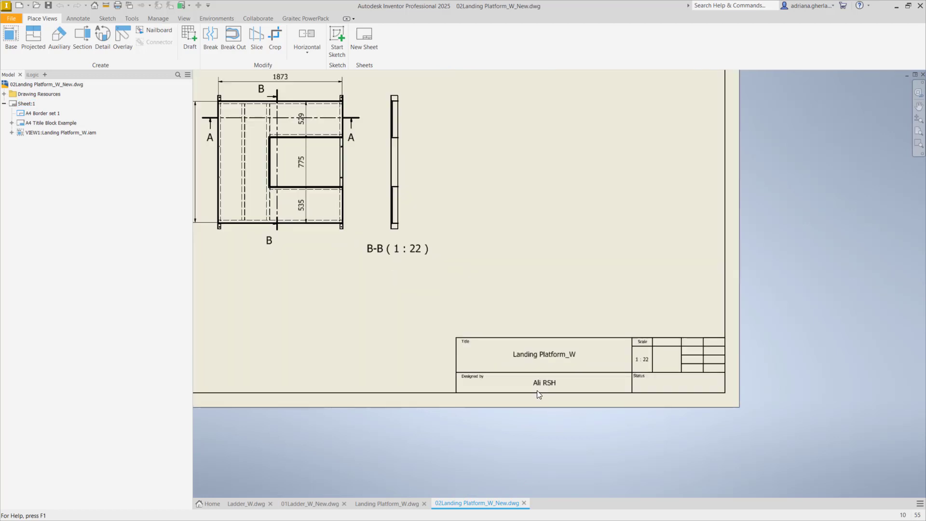
scroll(694, 316, "down", 5)
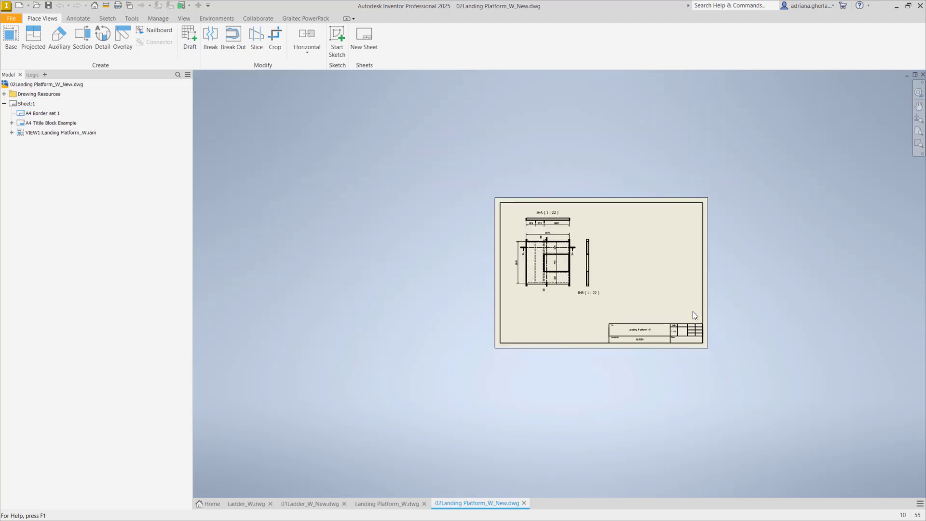
scroll(692, 311, "up", 3)
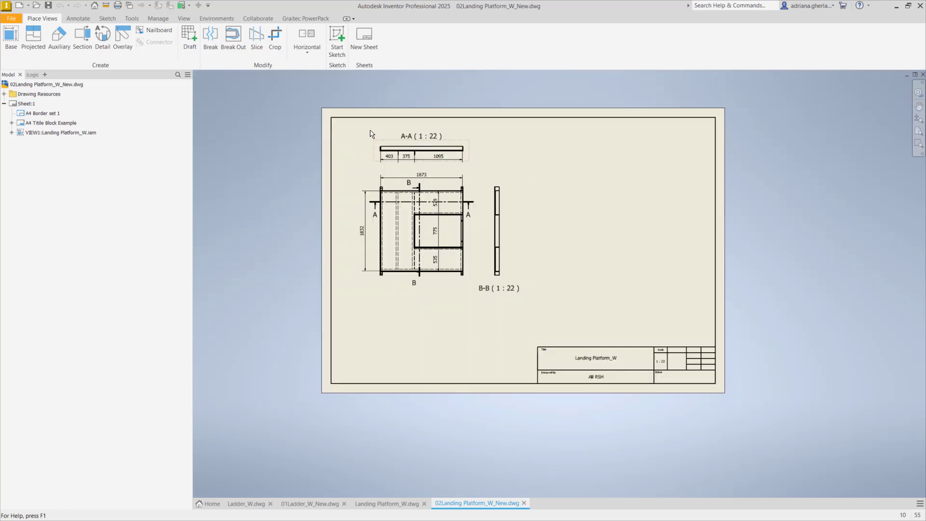
left_click(379, 503)
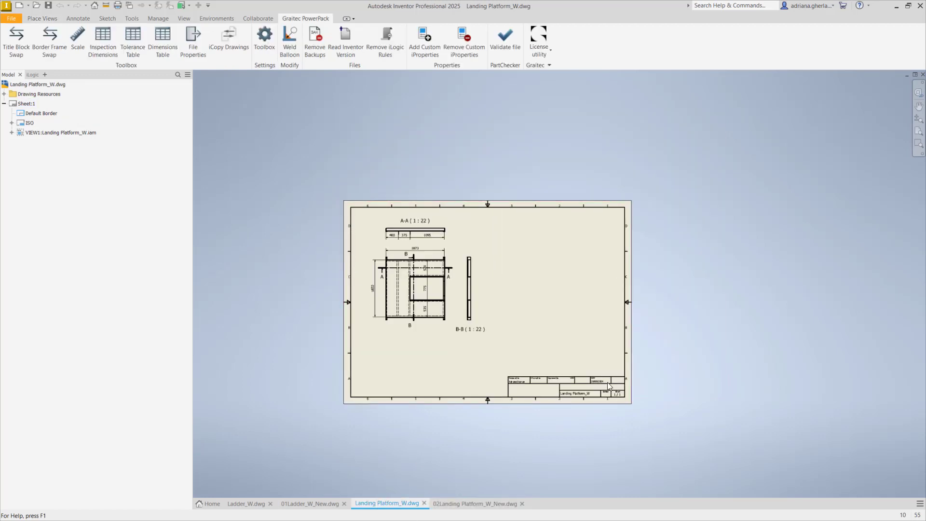
left_click(475, 503)
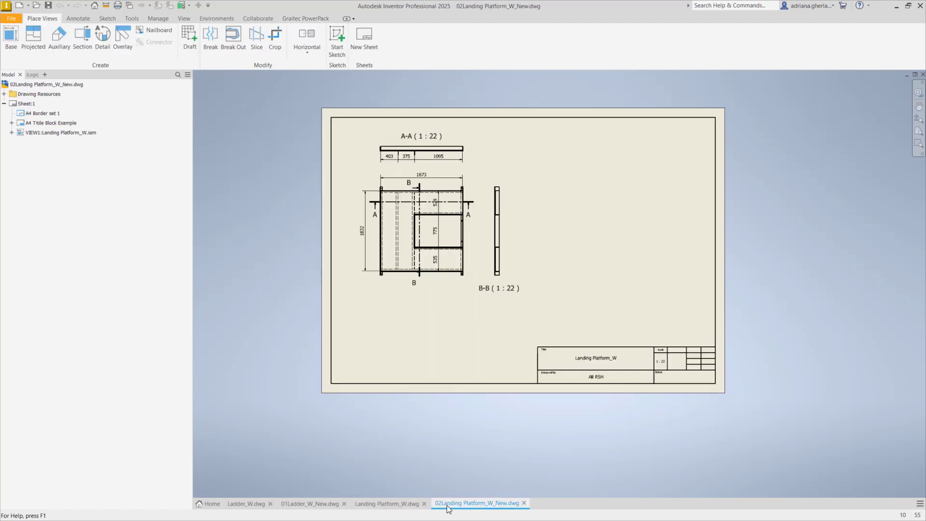
Compare the iLogic rules of 02Landing Platform_W_New.dwg with those of the original Landing Platform_W.dwg.
left_click(29, 75)
left_click(31, 112)
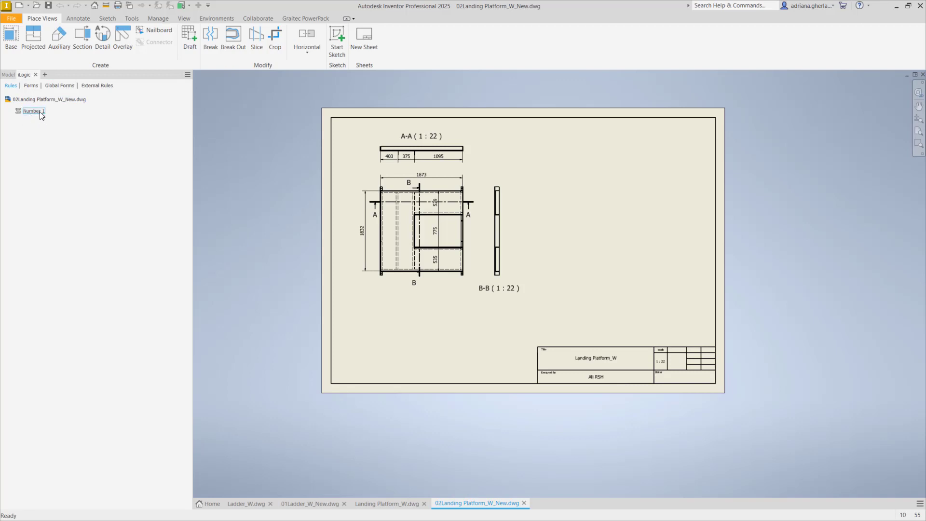
left_click(388, 502)
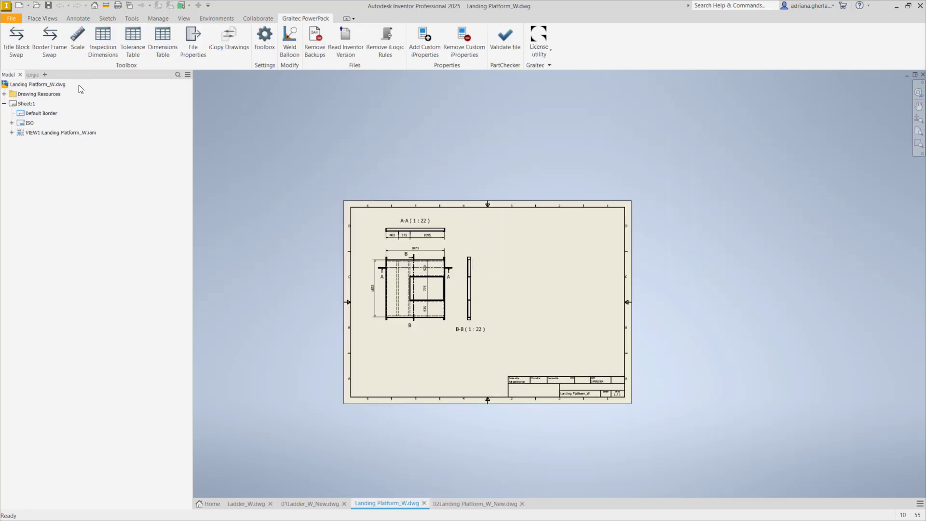
left_click(36, 74)
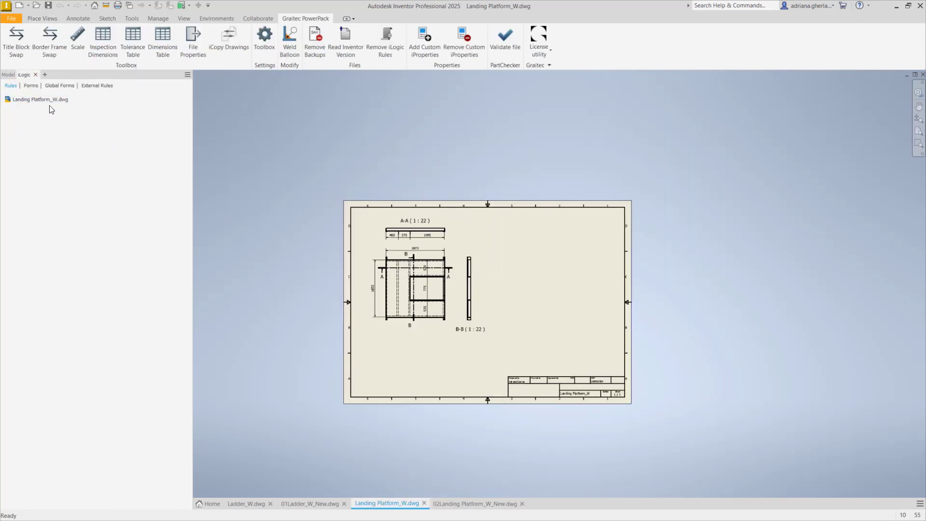